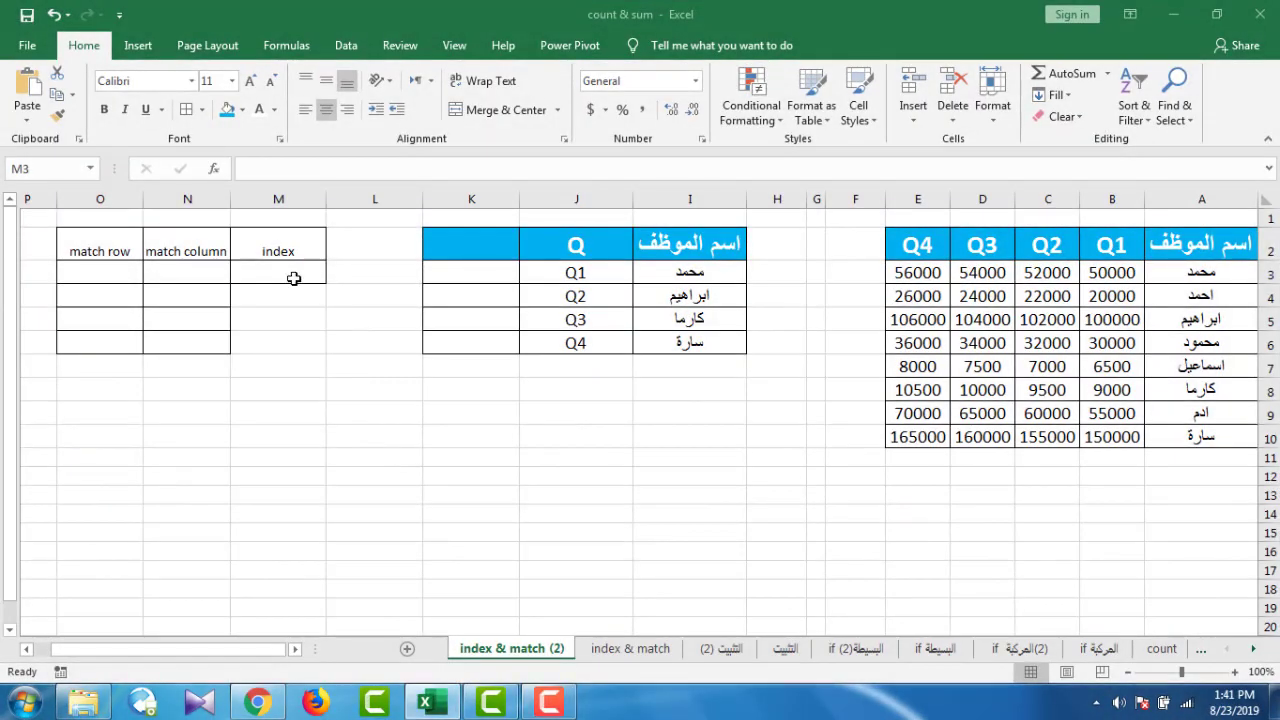
- Highlight the third employee's row and the Q2 column to see where they cross, then clear the highlighting
left_click(294, 278)
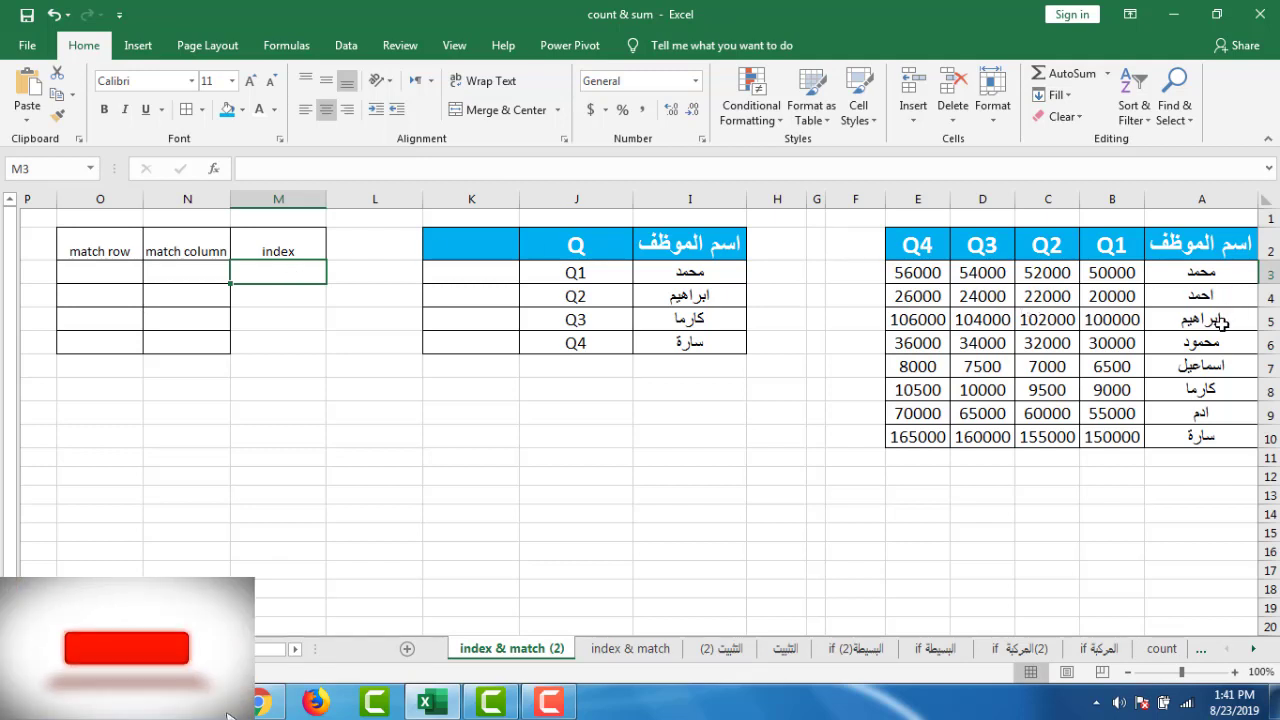
left_click_drag(1222, 322, 903, 320)
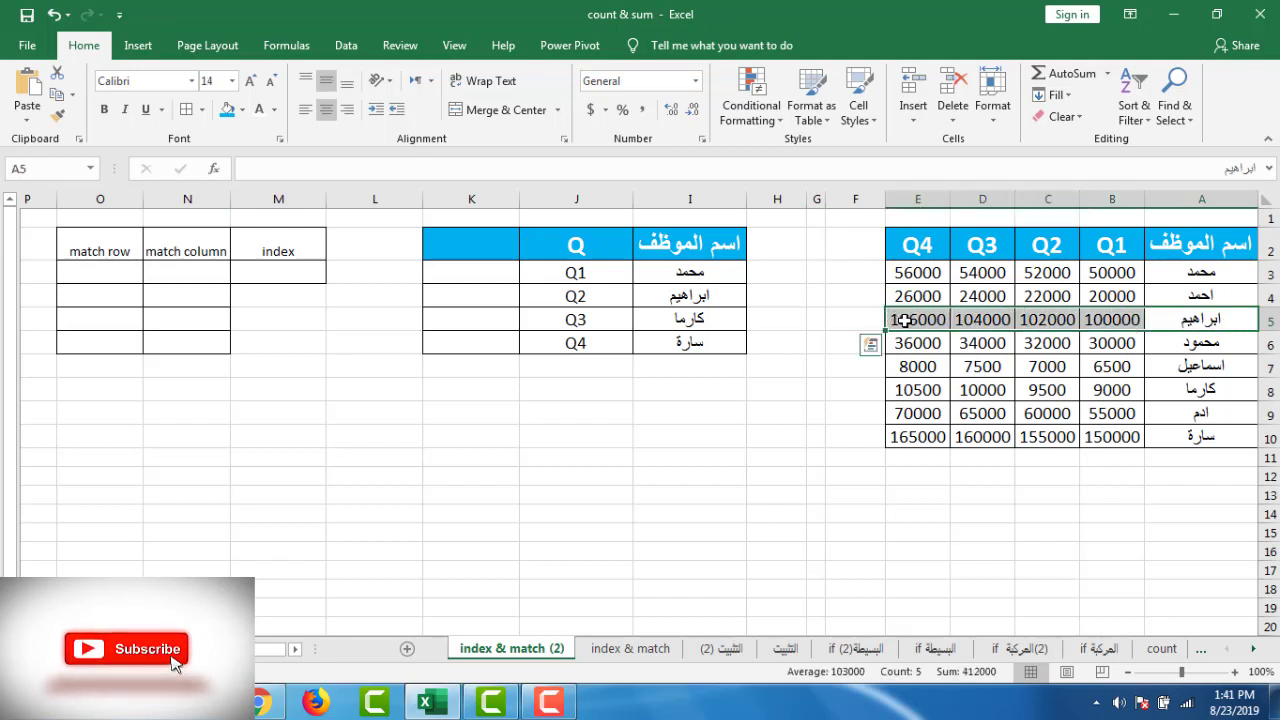
left_click_drag(1055, 246, 1039, 440)
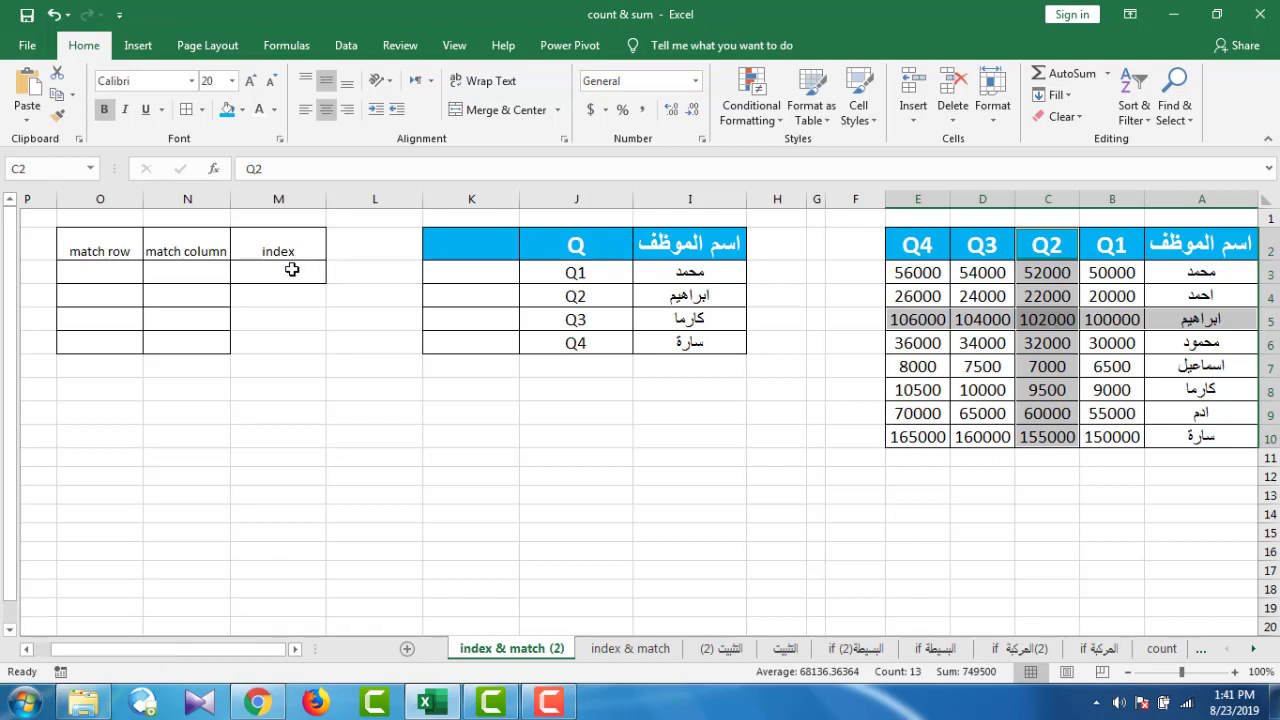
left_click(1027, 330)
- Enter =INDEX($A$2:$E$10,4,3) in M3 so it returns 102000
left_click(310, 275)
type("=")
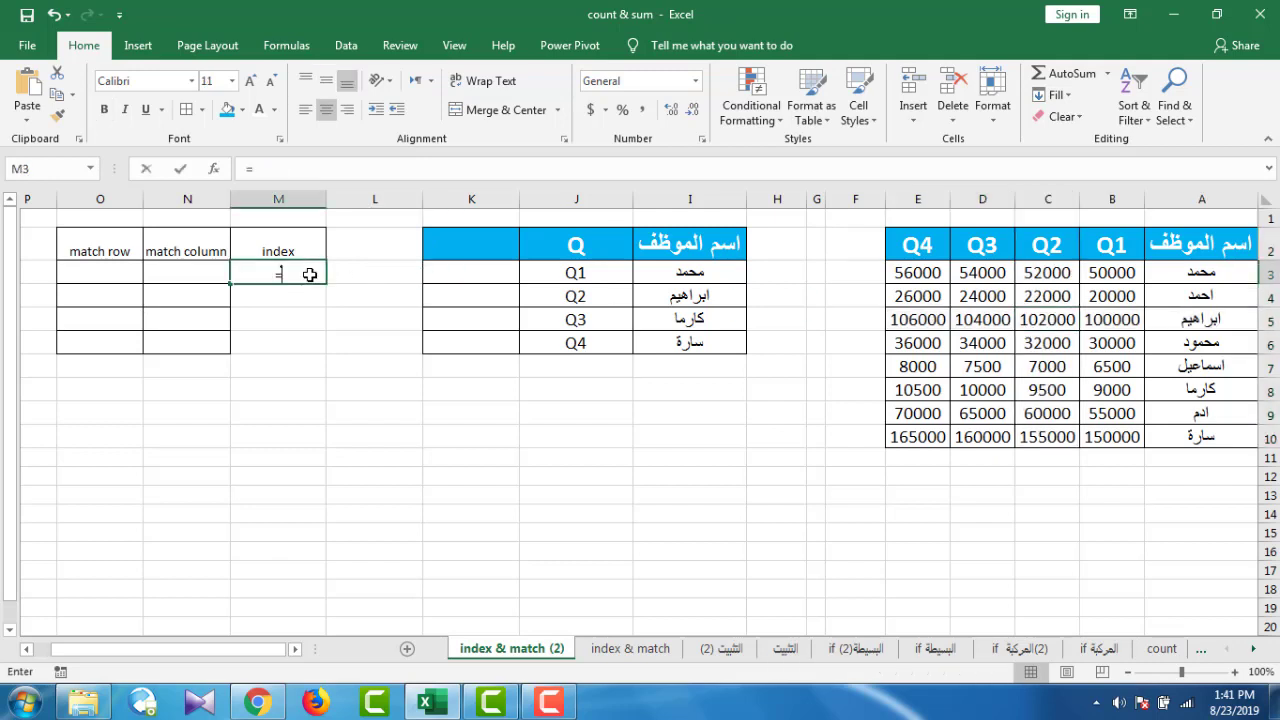
type("index")
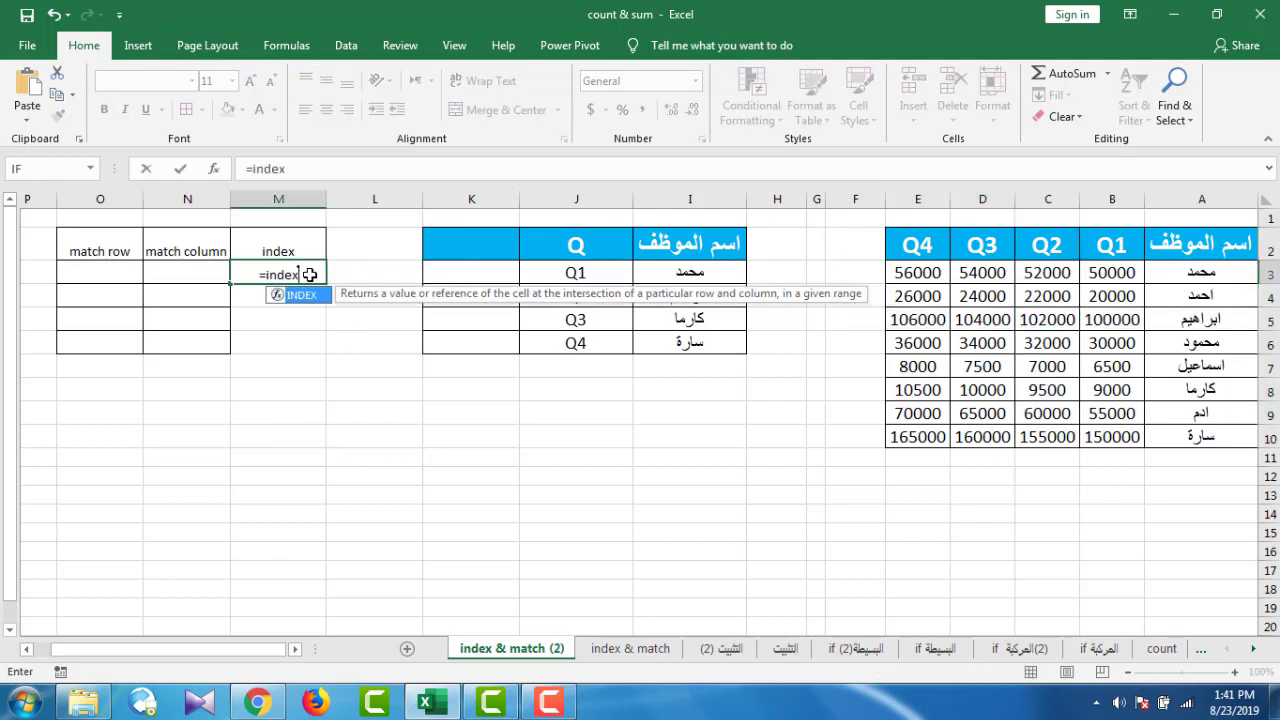
type("(")
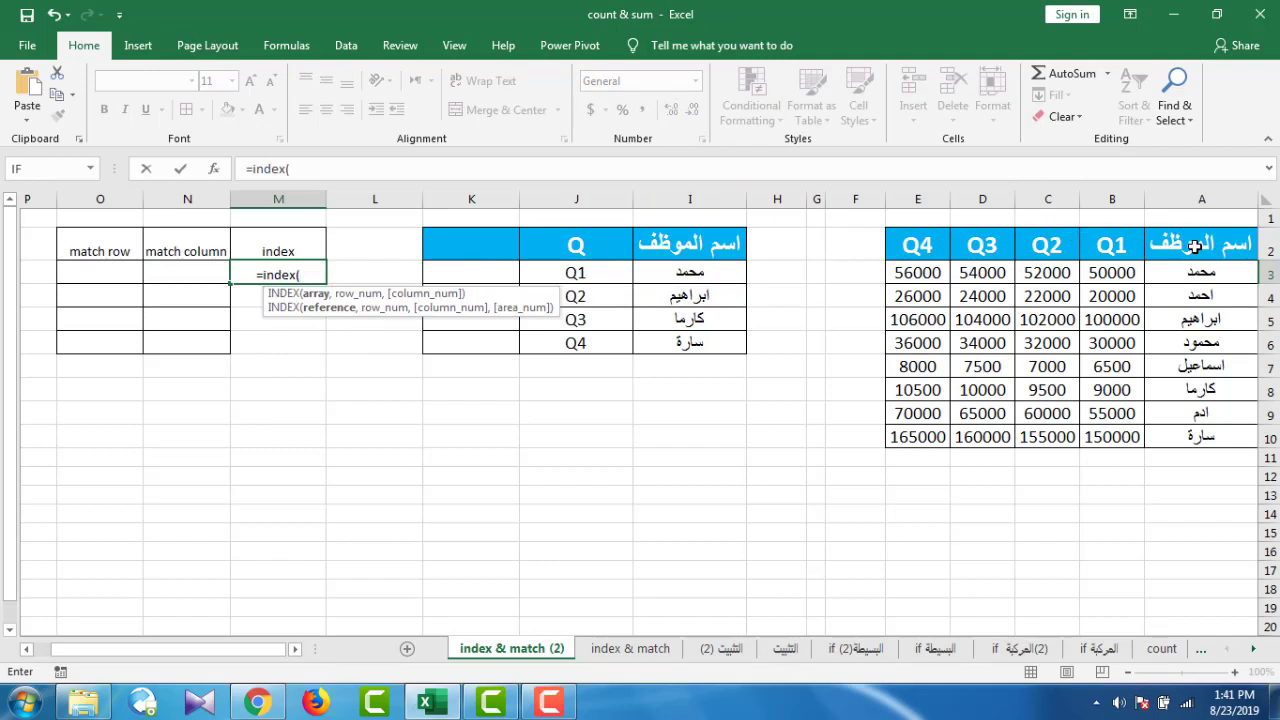
left_click_drag(1195, 247, 932, 430)
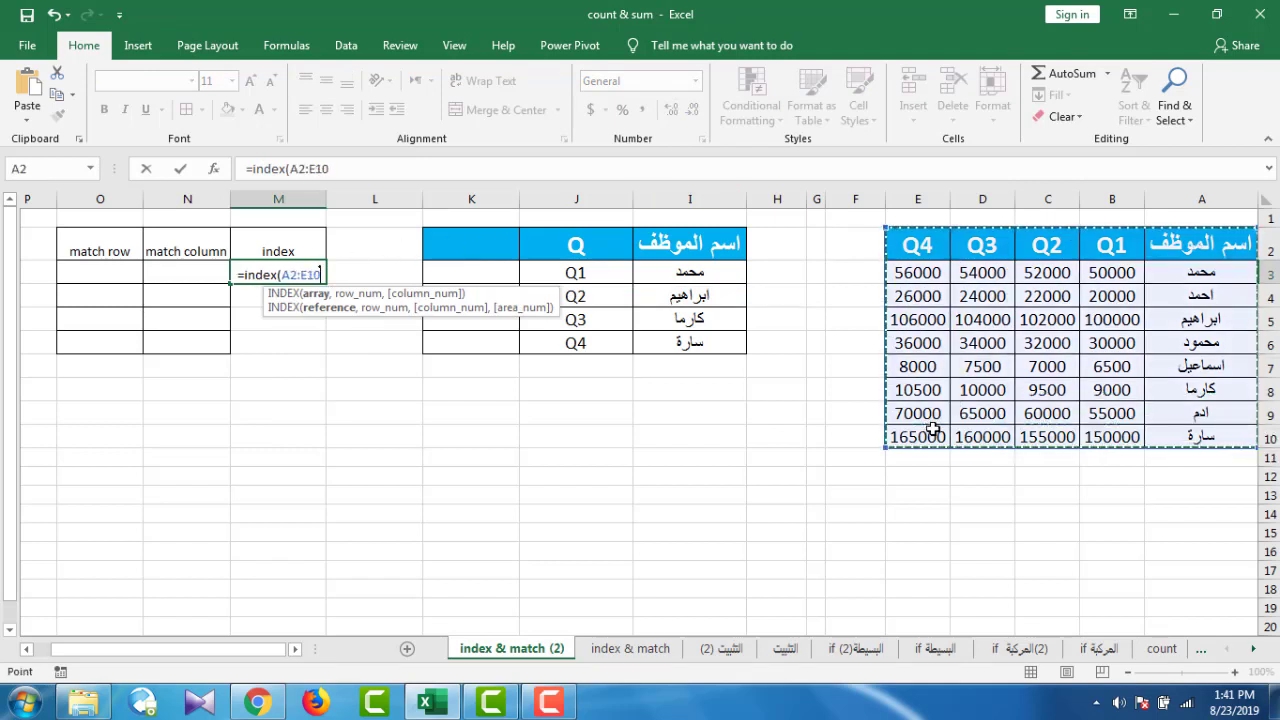
key("F4")
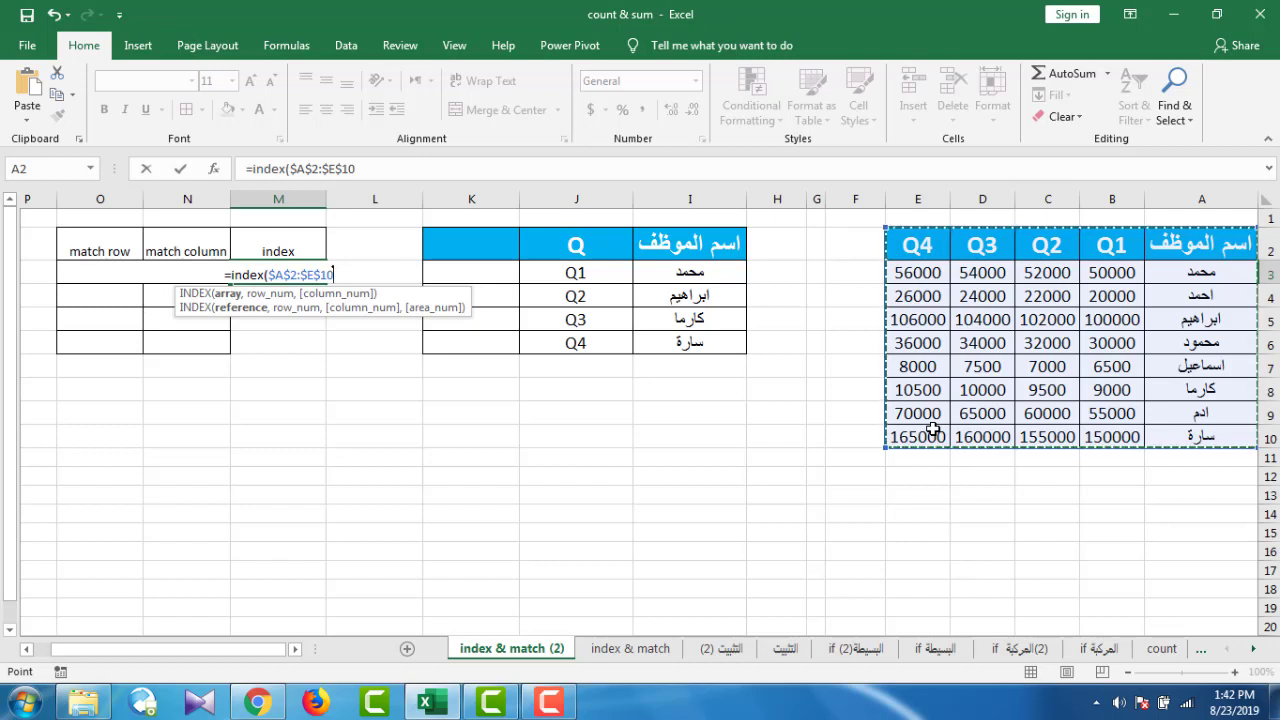
type(",")
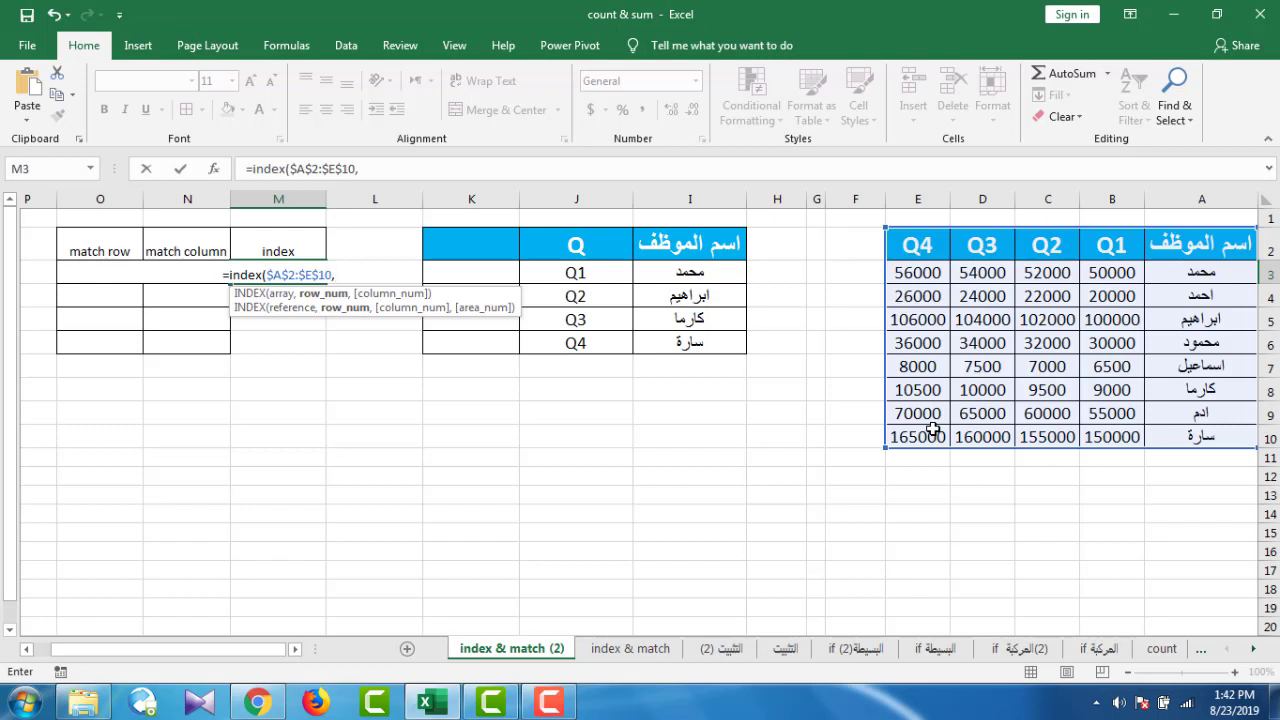
type("4,")
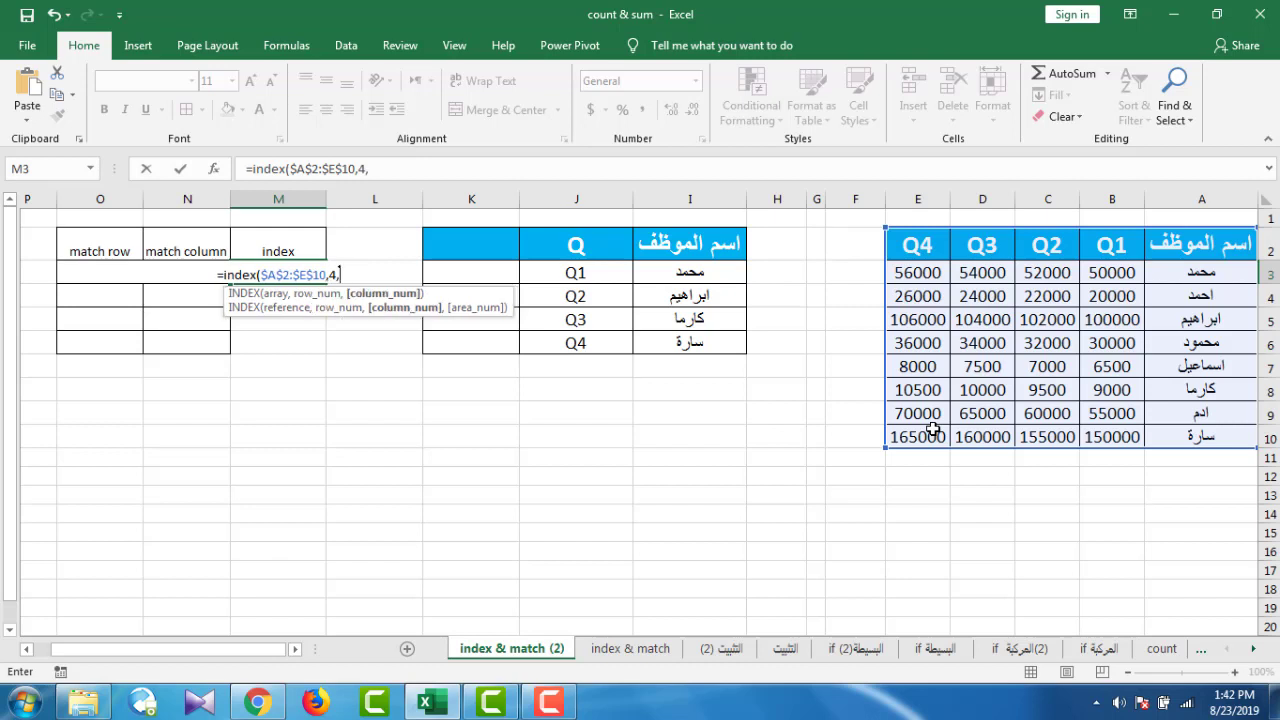
type("3")
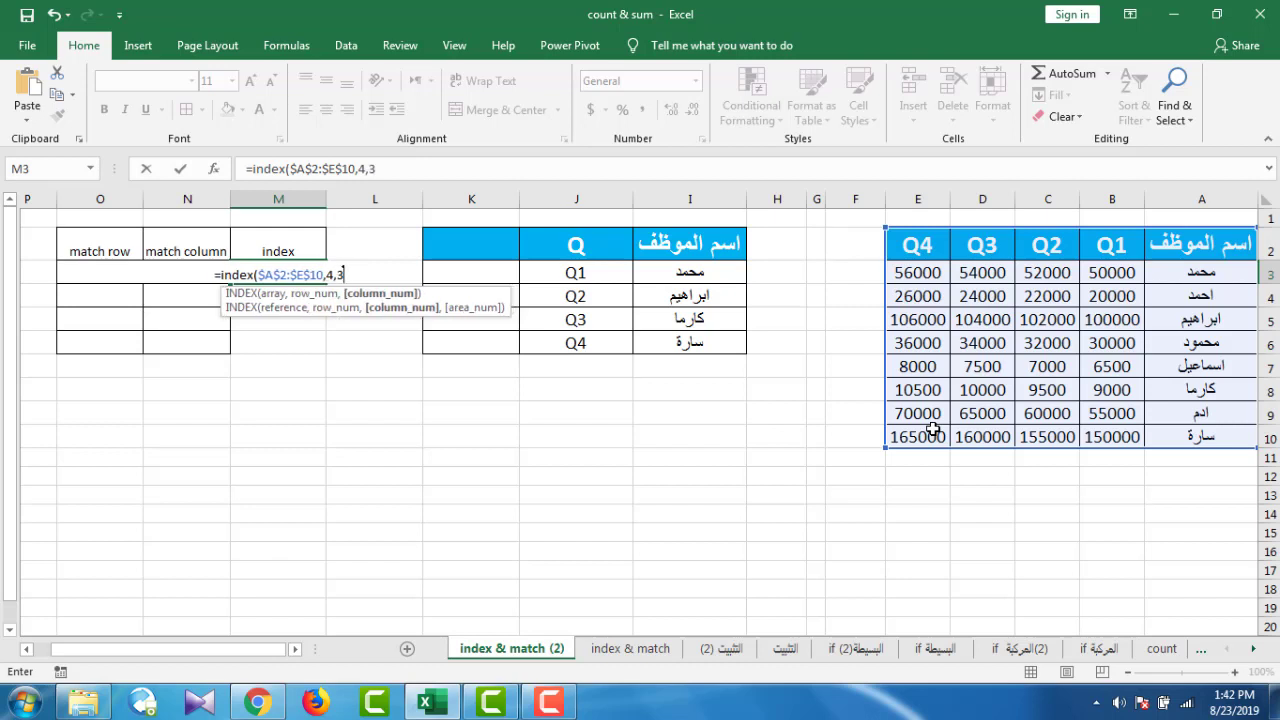
type(")")
key("Return")
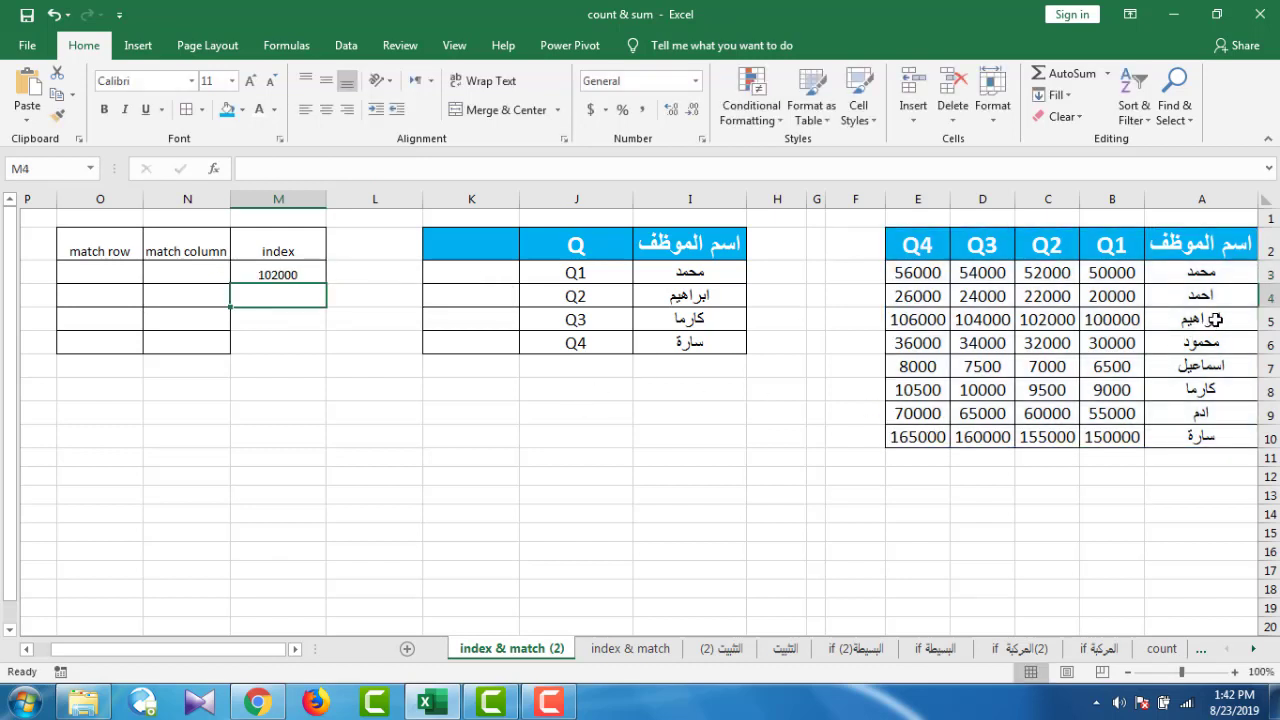
left_click_drag(1215, 320, 938, 321)
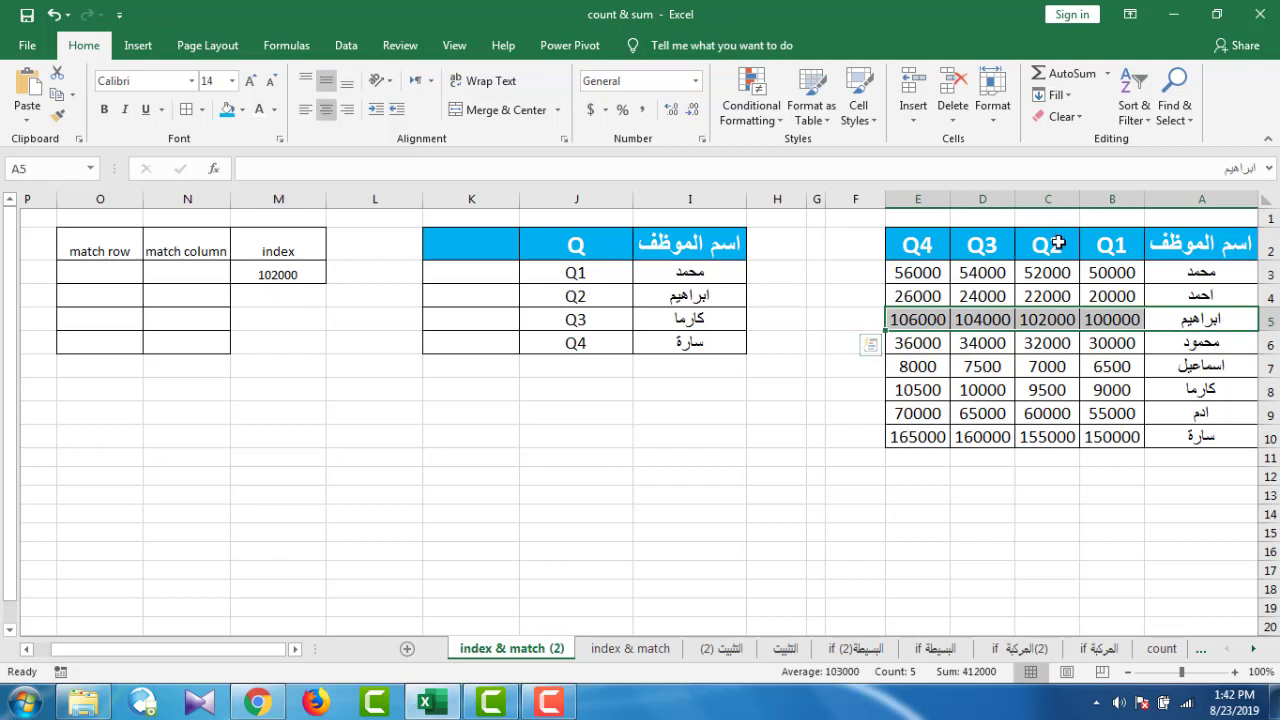
mouse_move(1057, 243)
left_mouse_down("ctrl")
mouse_move(1057, 462)
mouse_move(1057, 440)
left_mouse_up("ctrl")
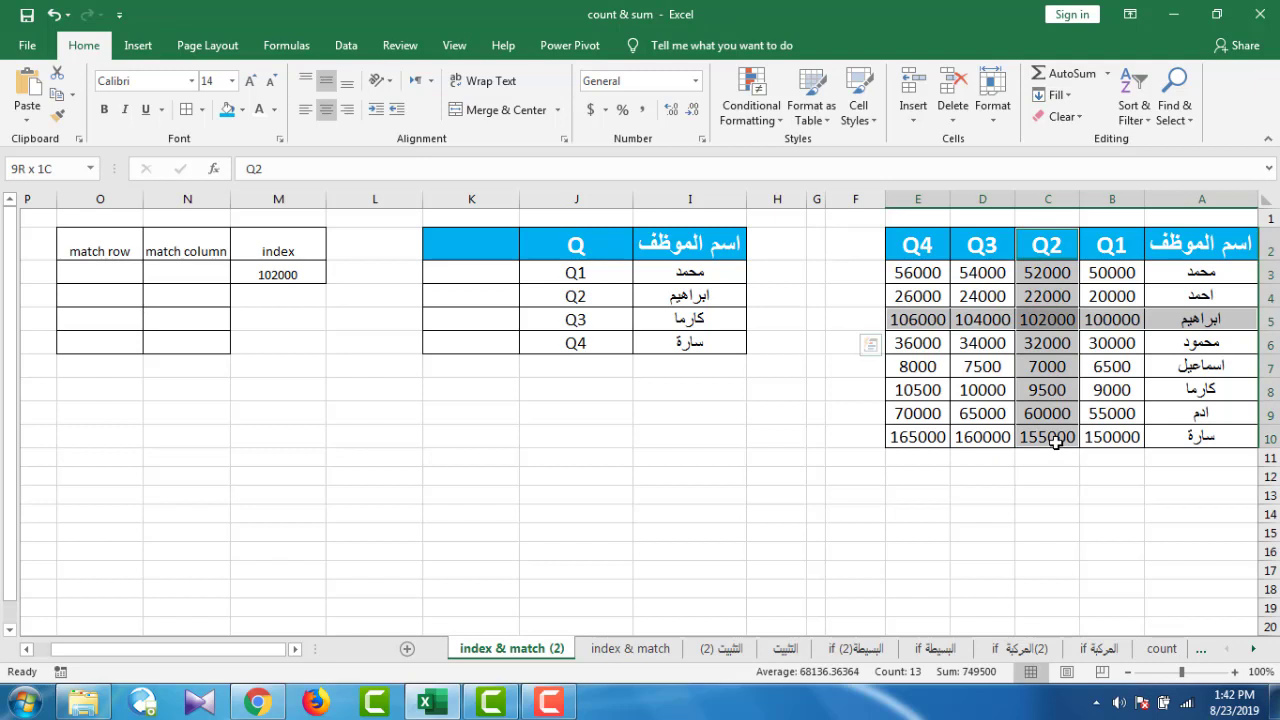
left_click(1042, 328)
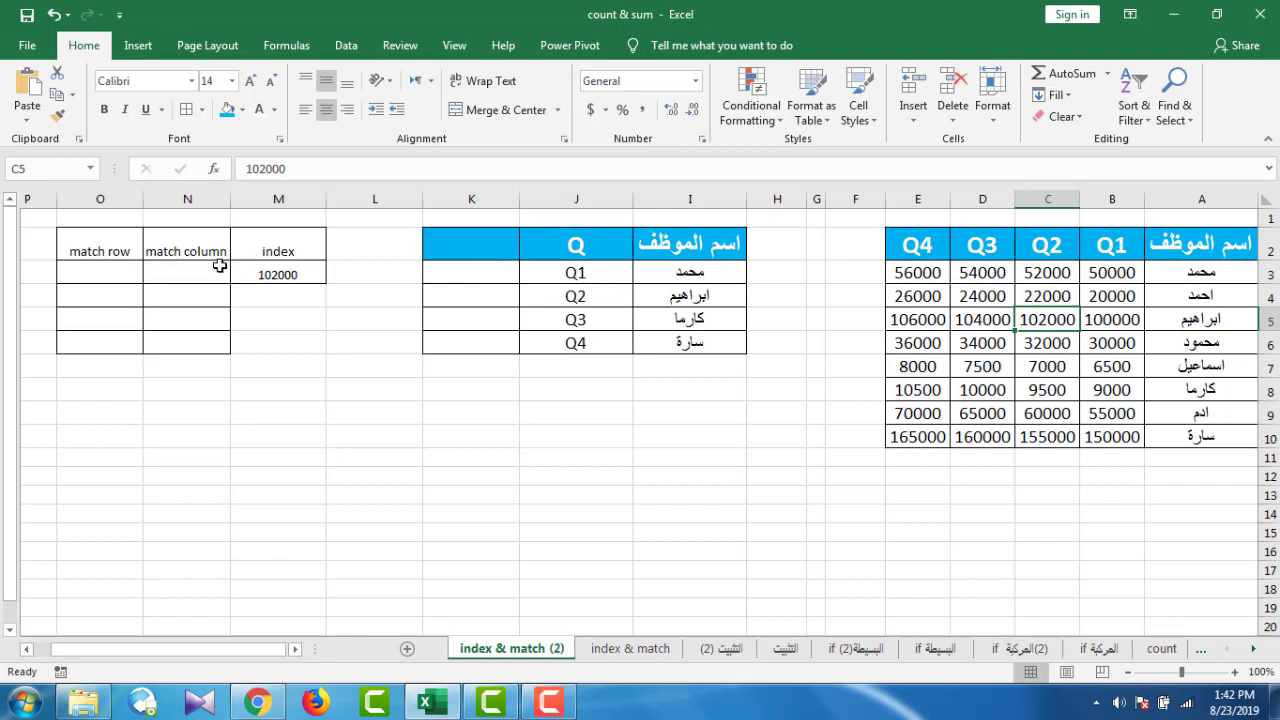
left_click(116, 271)
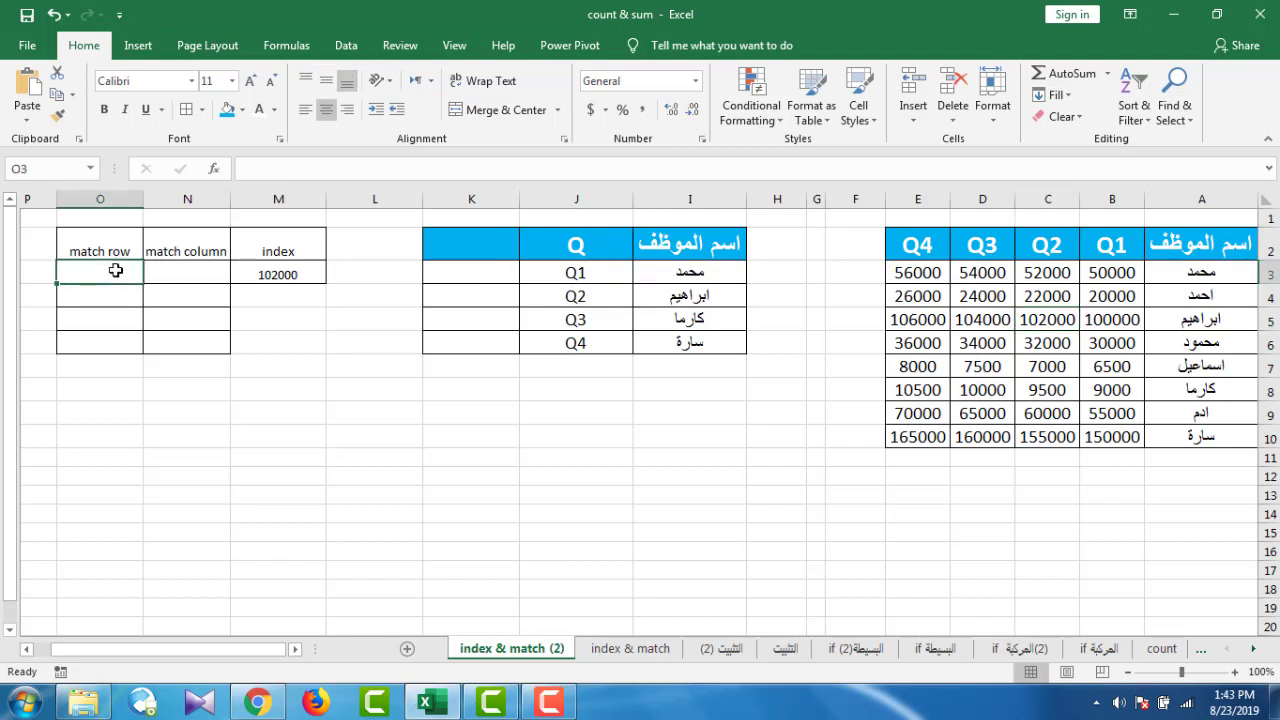
left_click(652, 275)
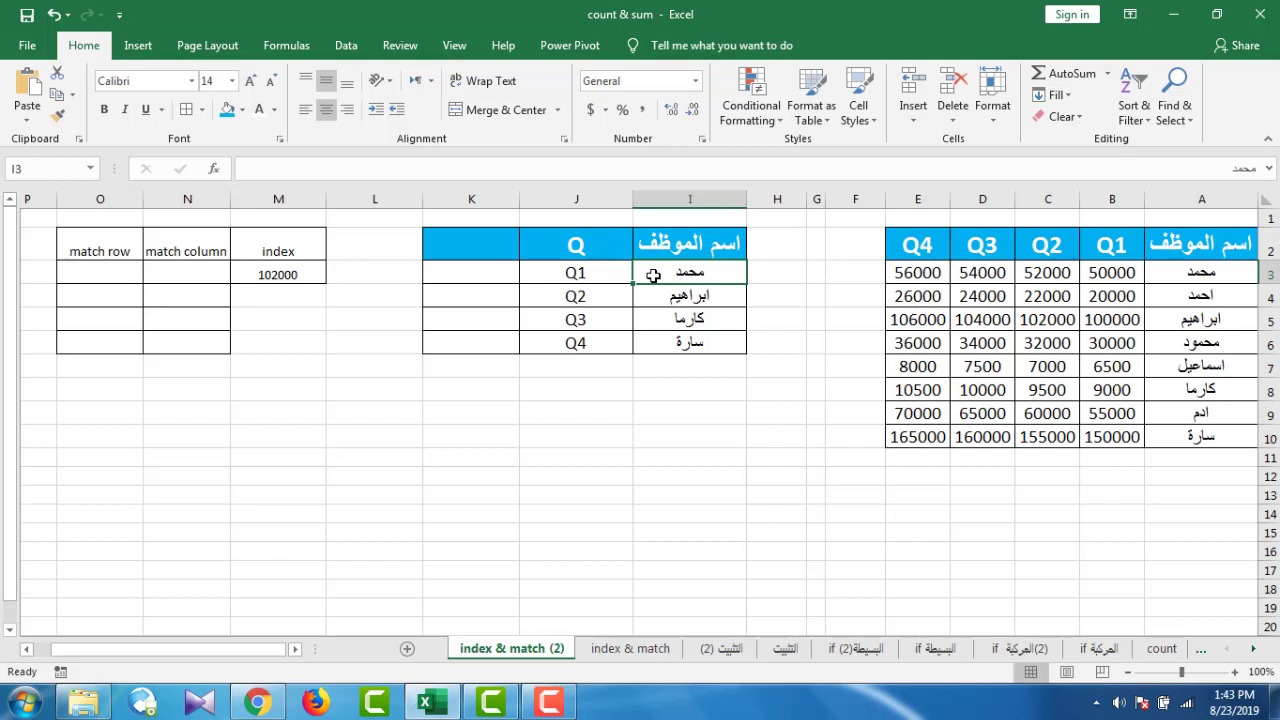
left_click(575, 271)
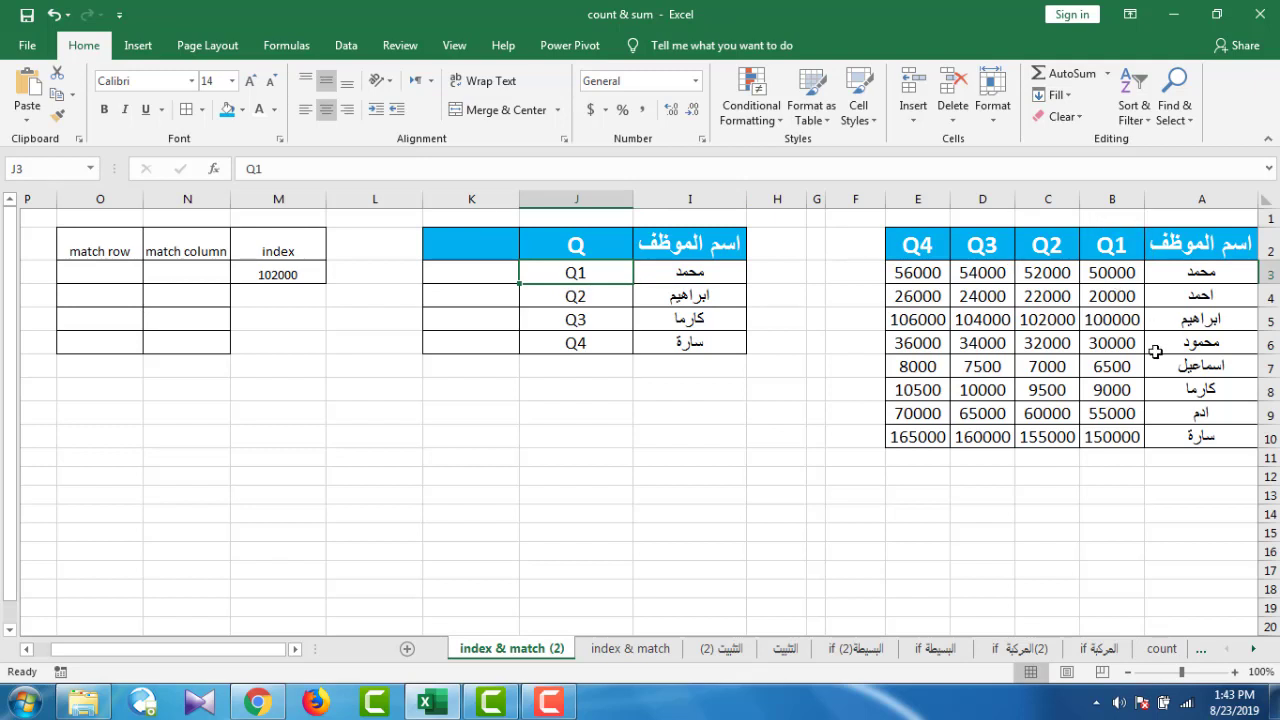
left_click(89, 279)
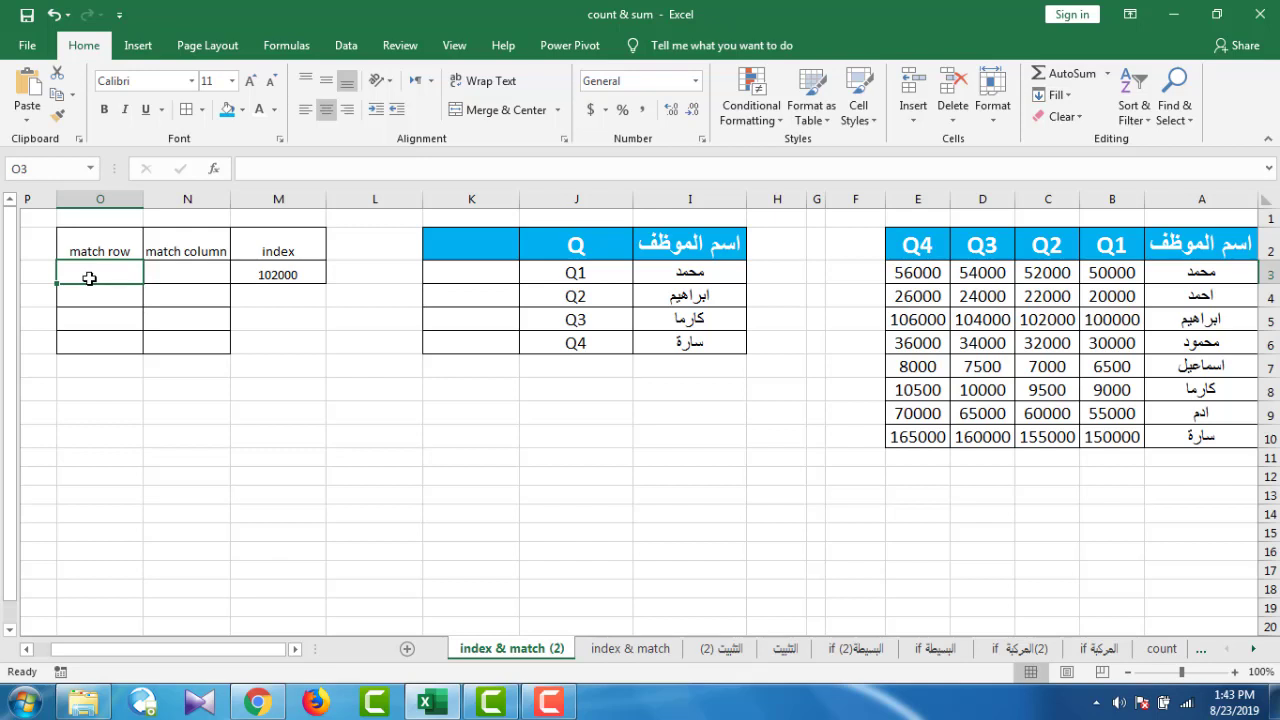
- Enter =MATCH(I3,$A$2:$A$10,0) in O3, returning the employee's row position 2
type("=match")
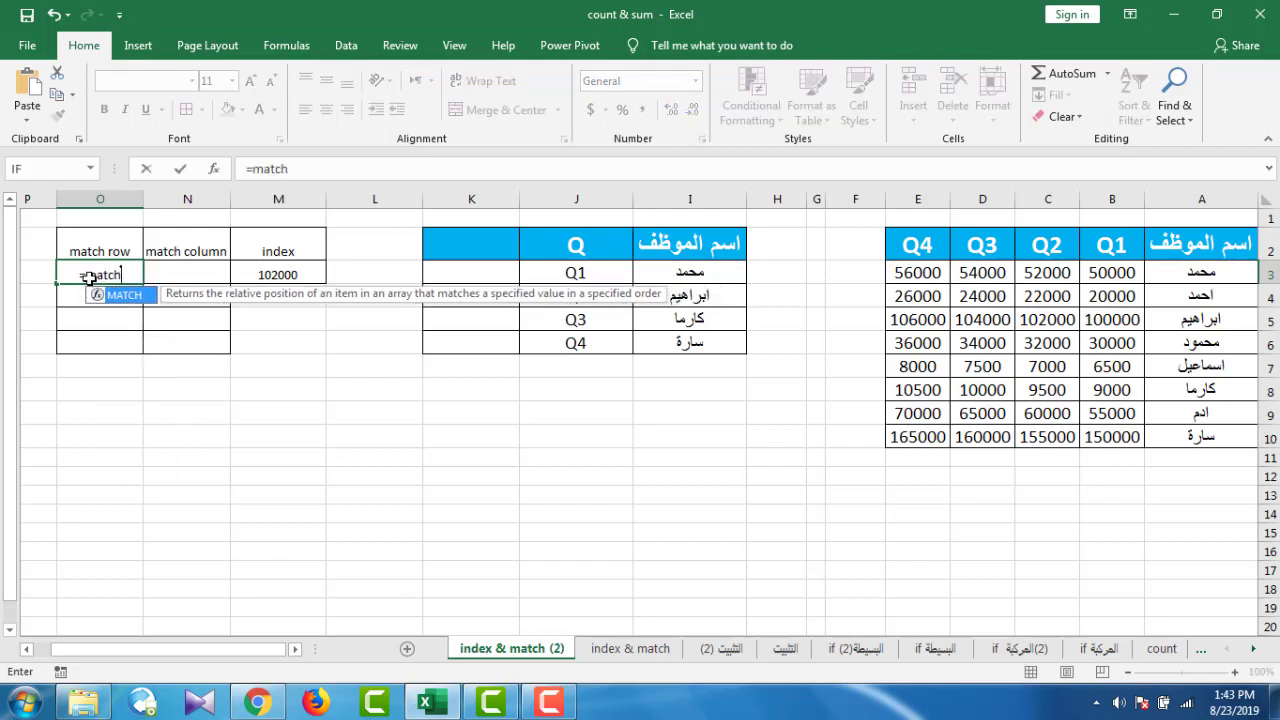
type("(")
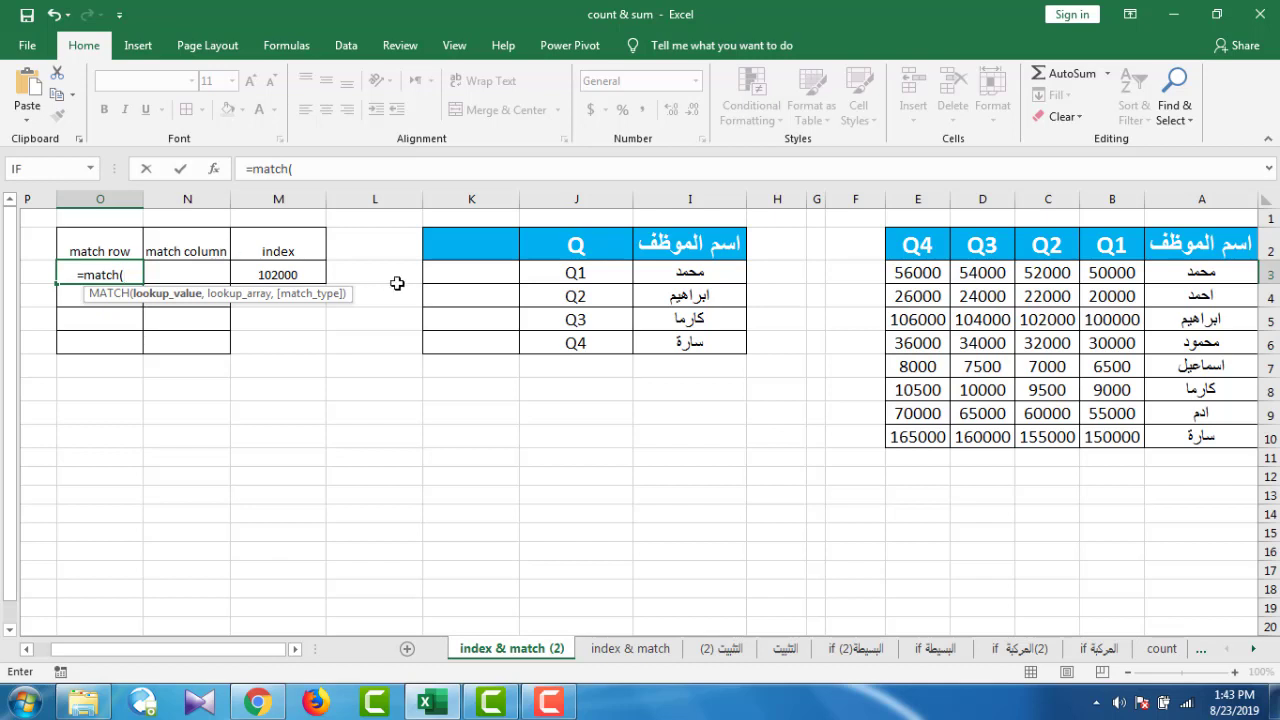
left_click(672, 273)
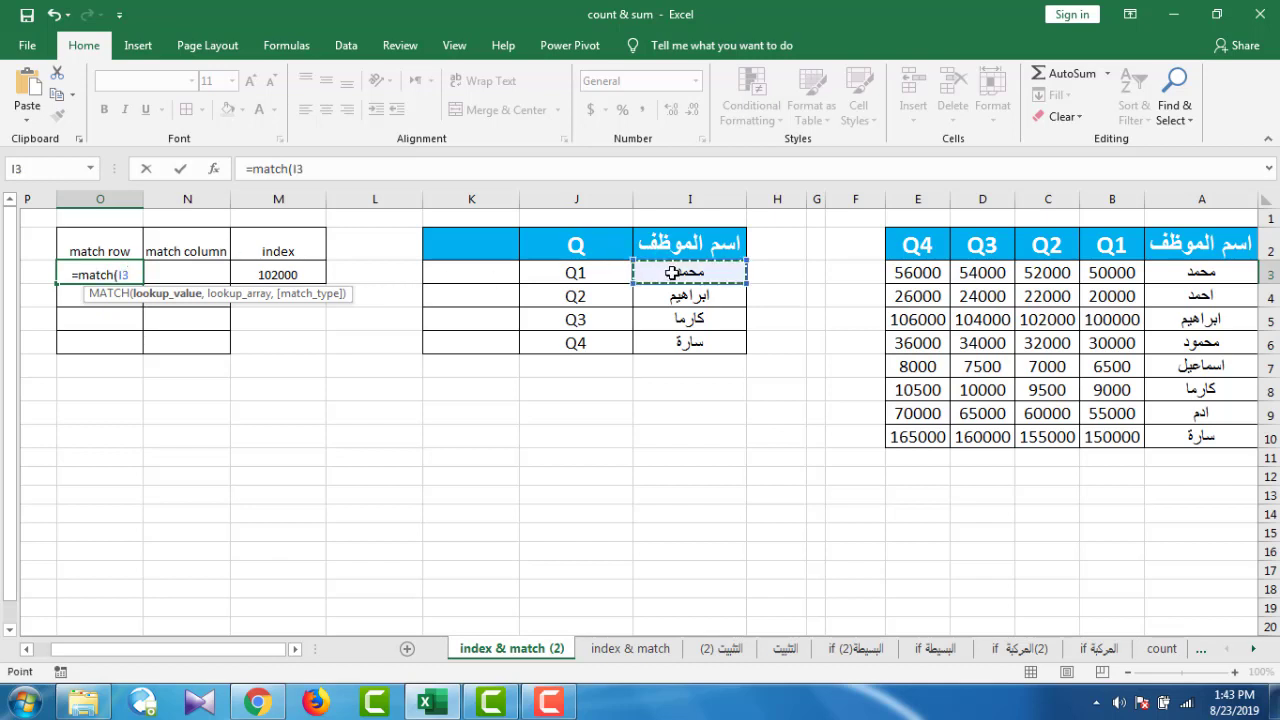
type(",")
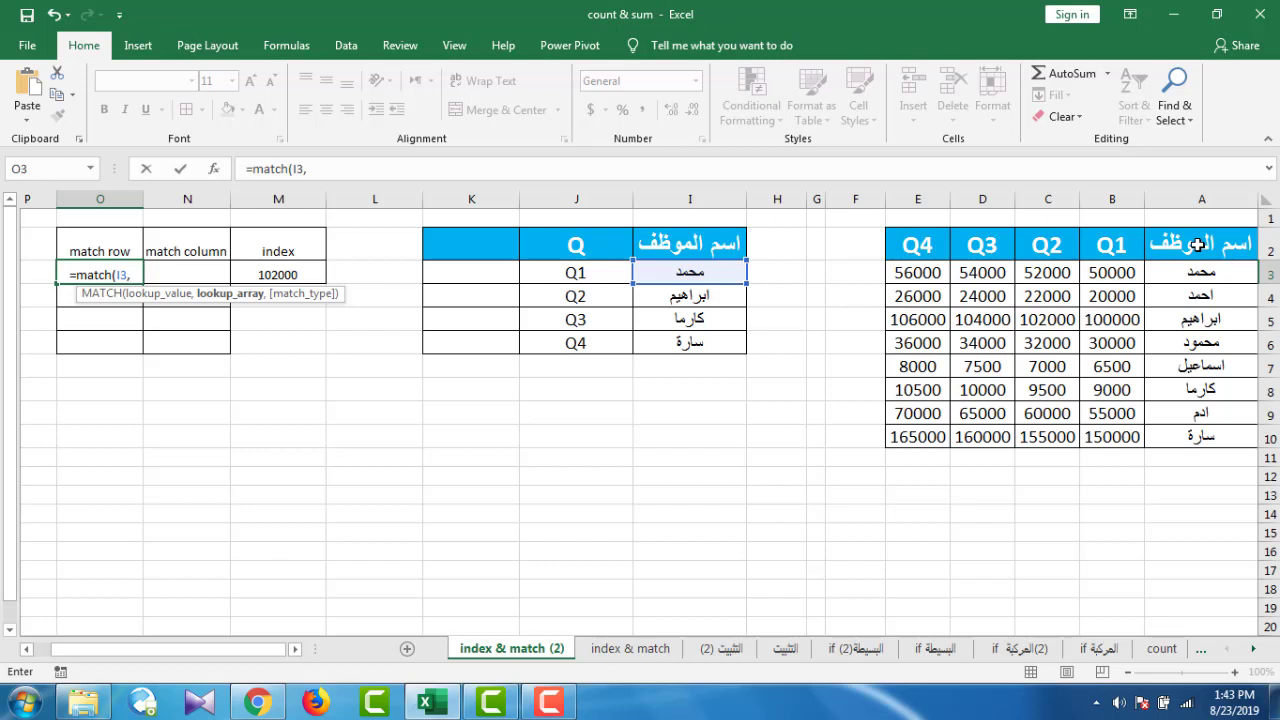
left_click_drag(1197, 244, 1202, 436)
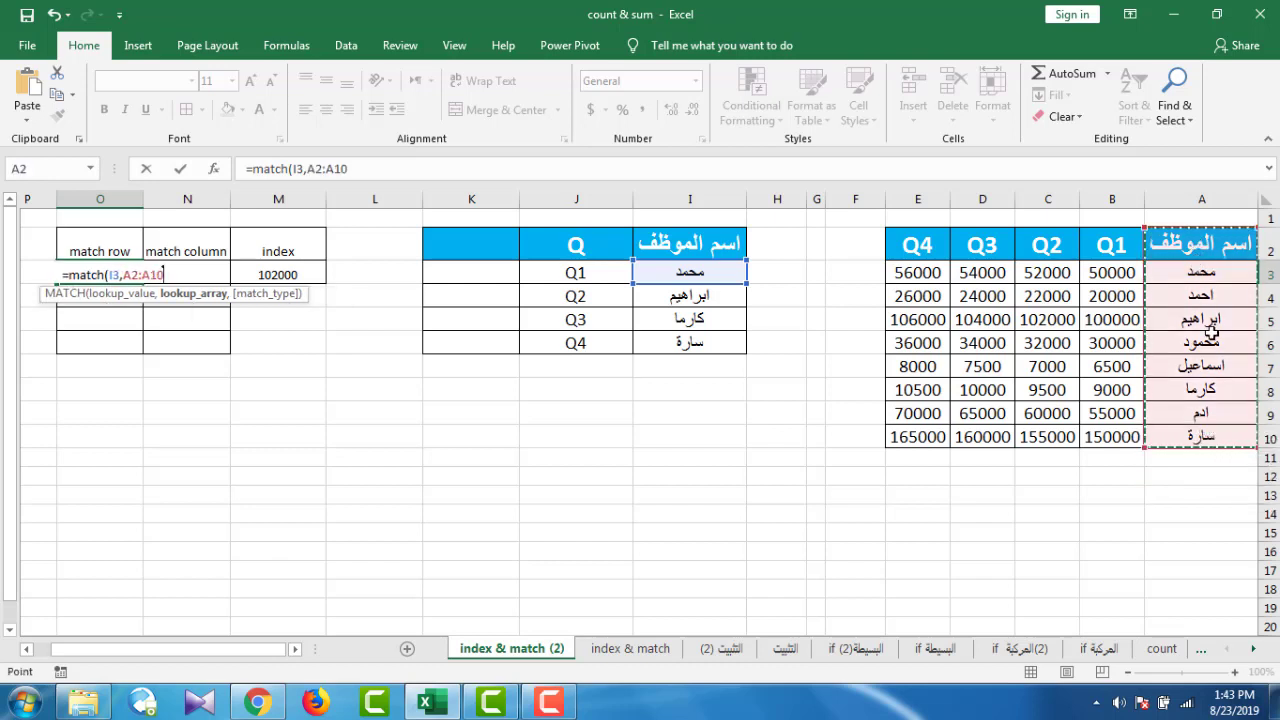
key("F4")
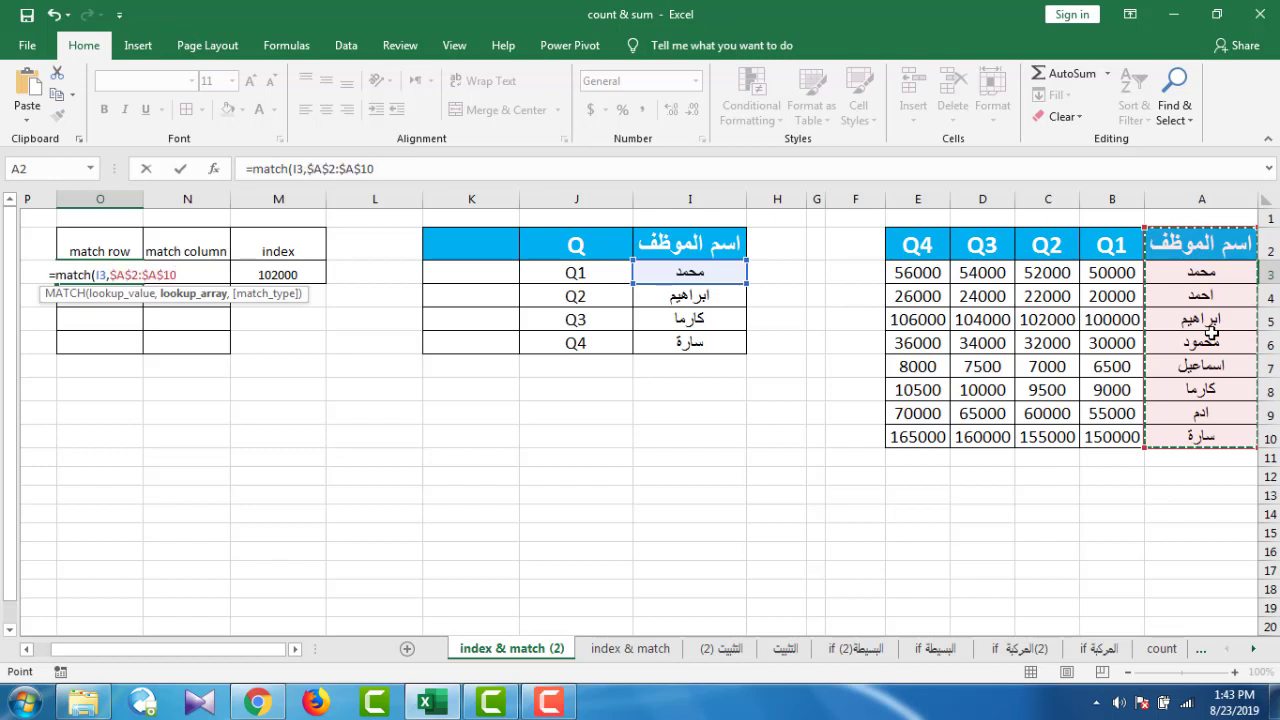
type(",")
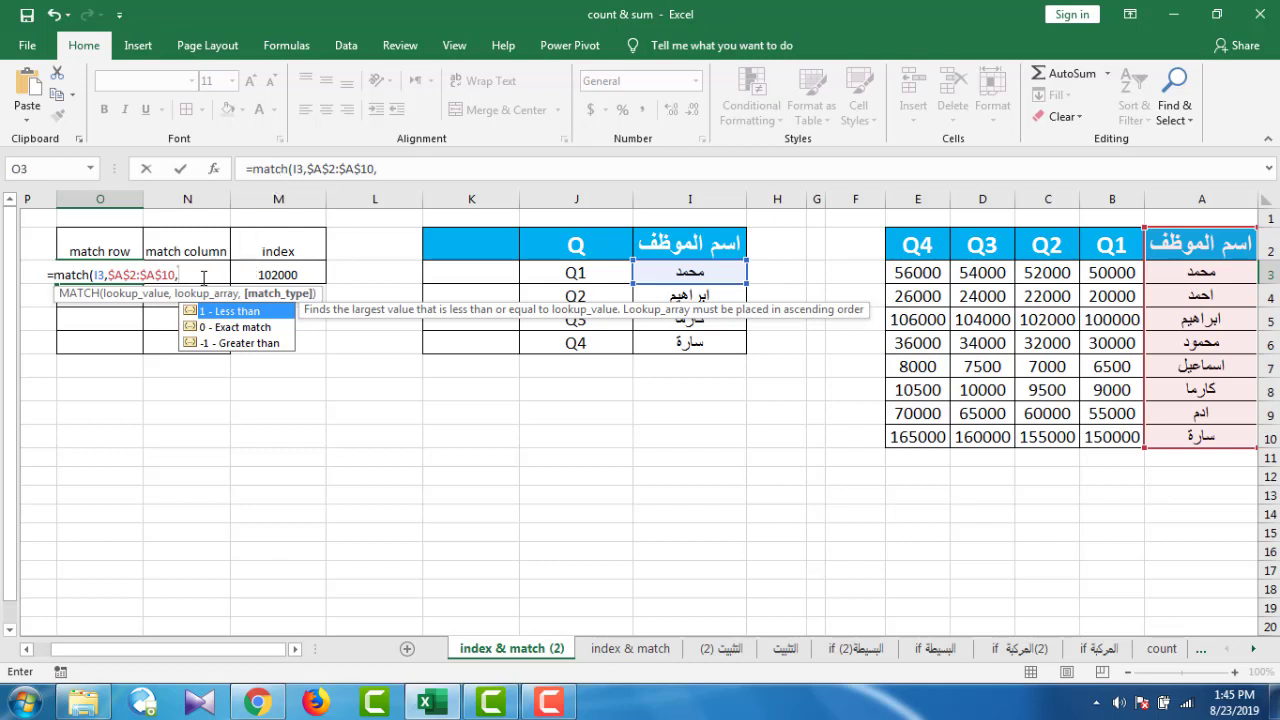
type("0")
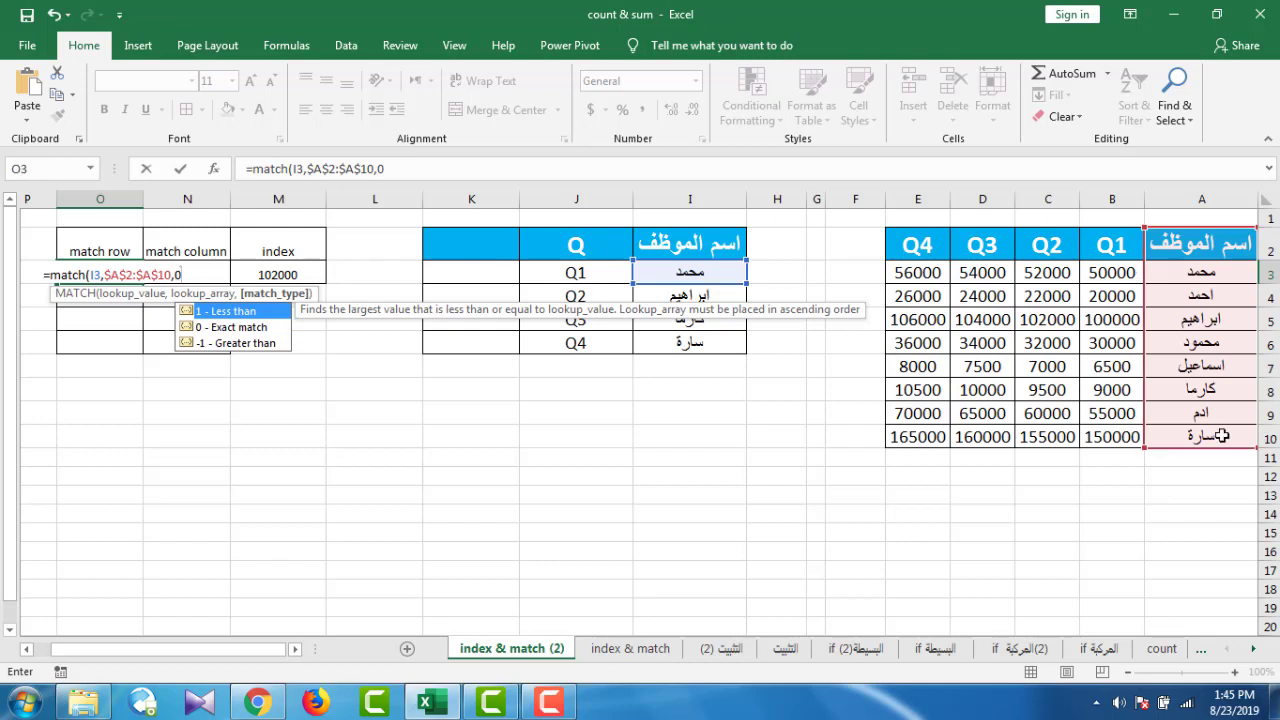
type(")")
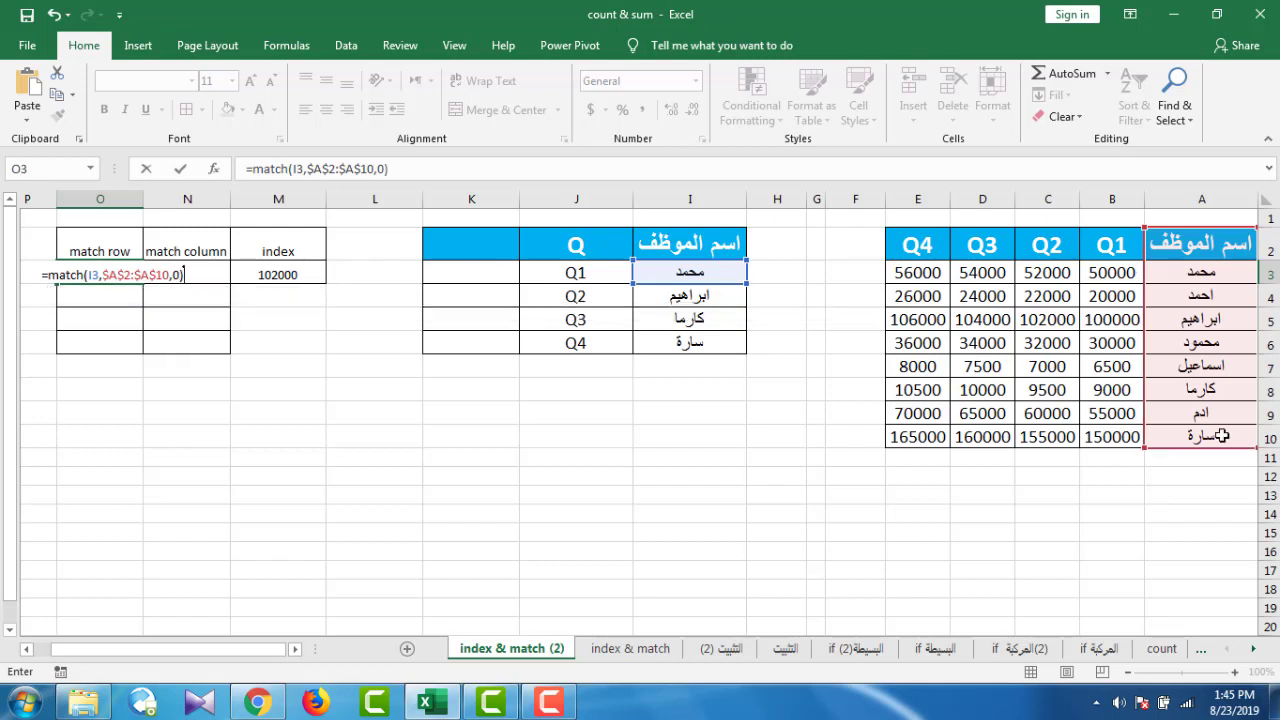
key("Return")
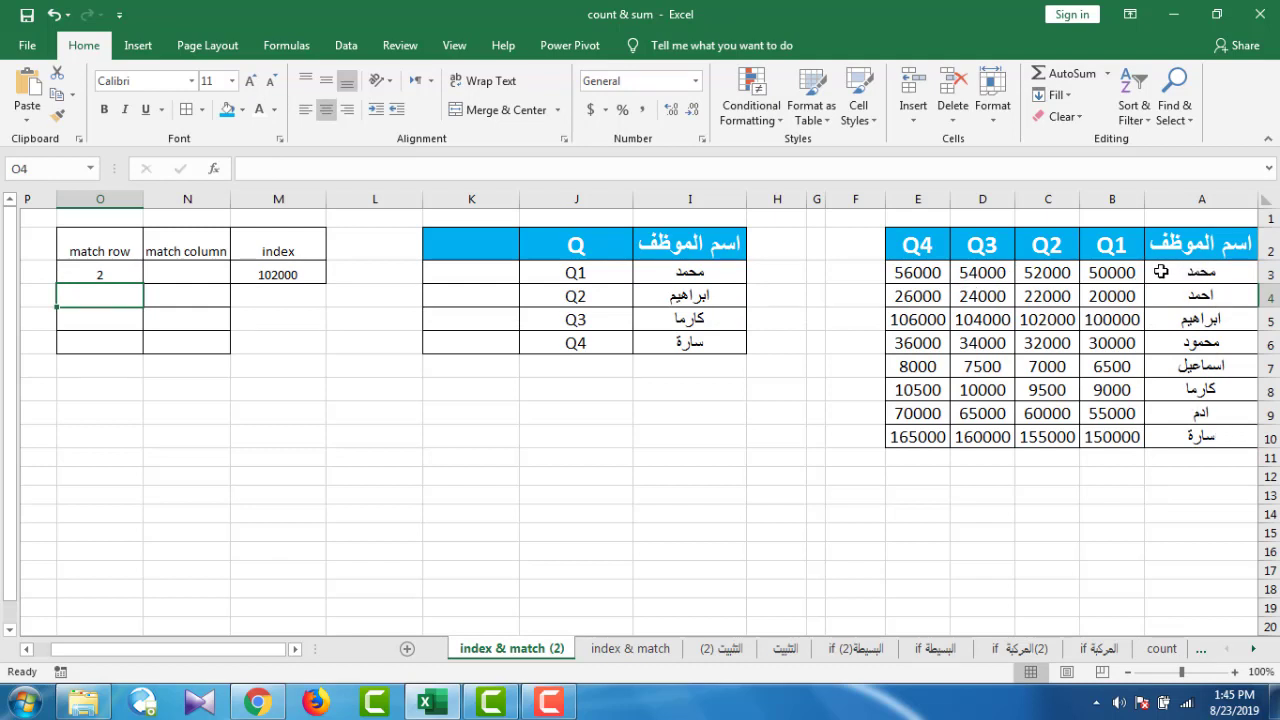
left_click(205, 272)
- Enter =MATCH(J3,$A$2:$E$2,0) in N3, returning the quarter's column position 2
type("=")
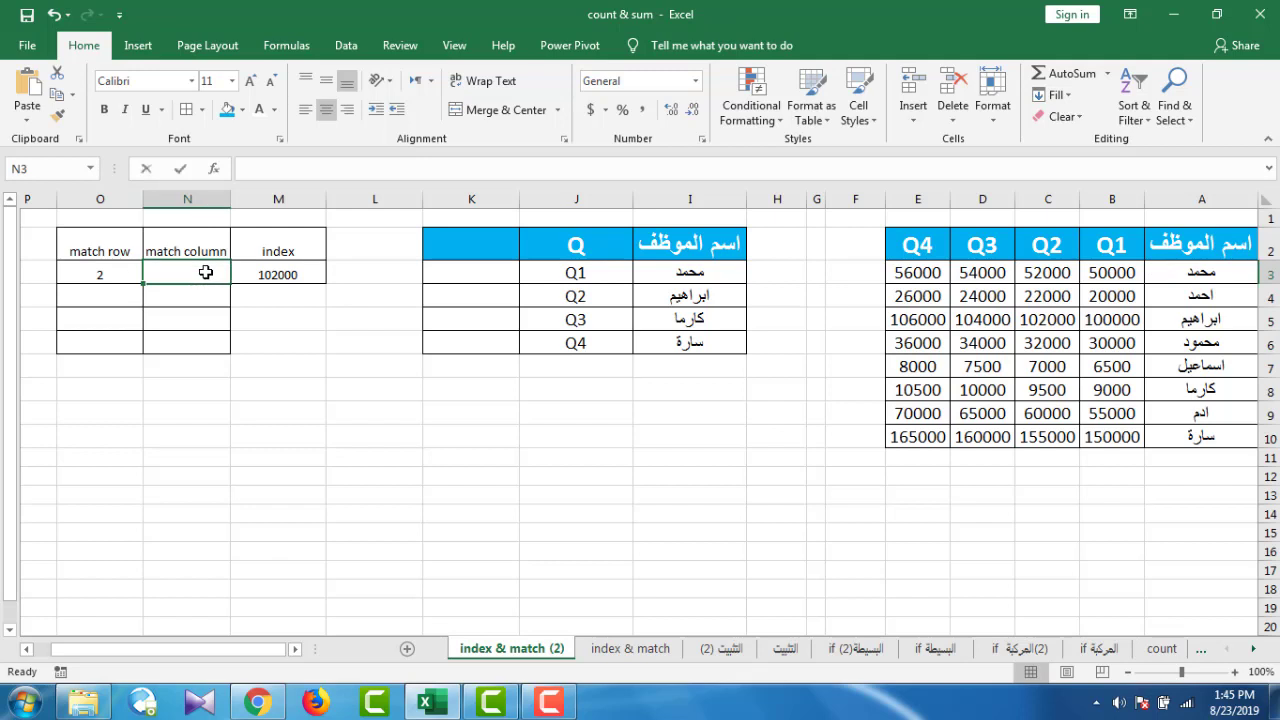
type("match")
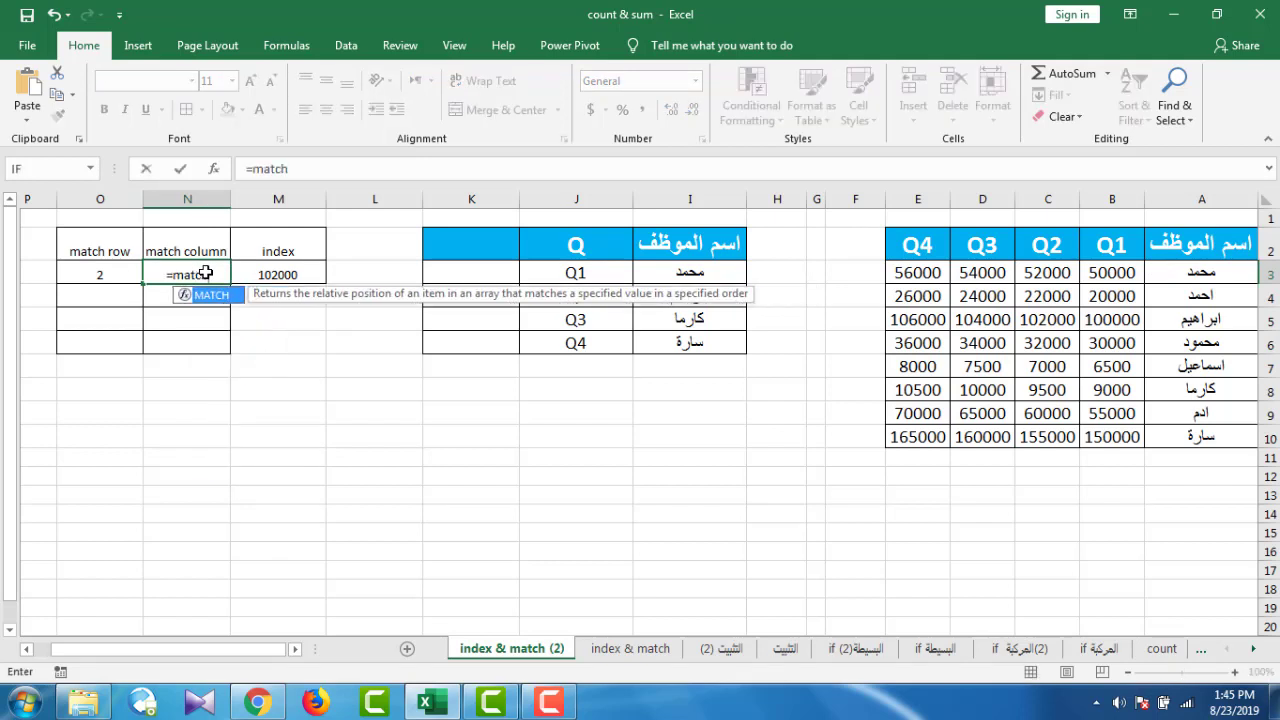
type("(")
left_click(559, 275)
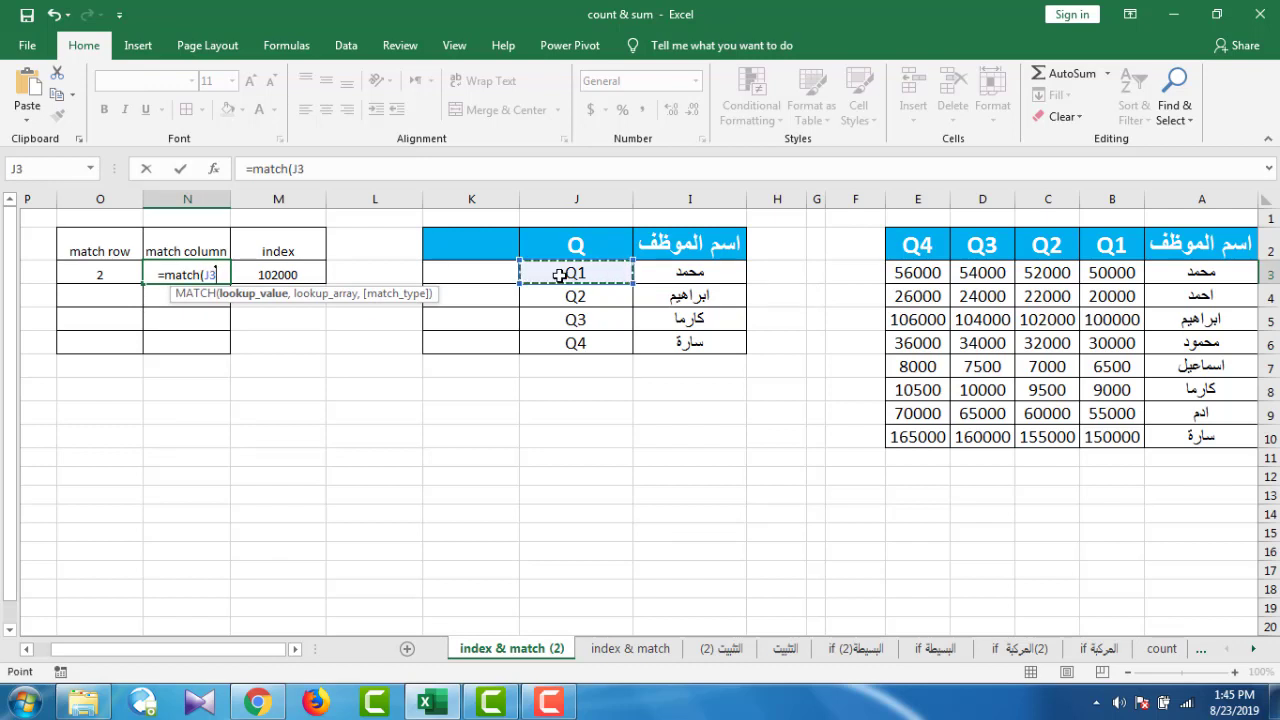
type(",")
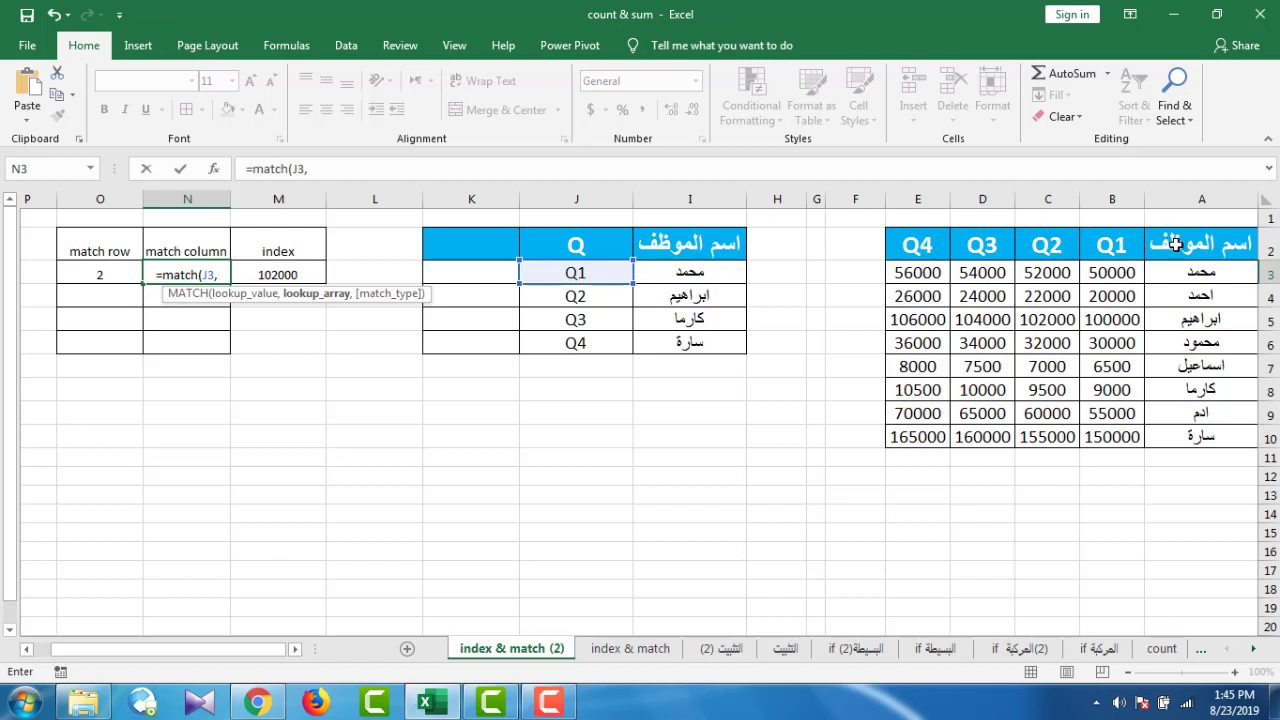
left_click_drag(1176, 244, 932, 236)
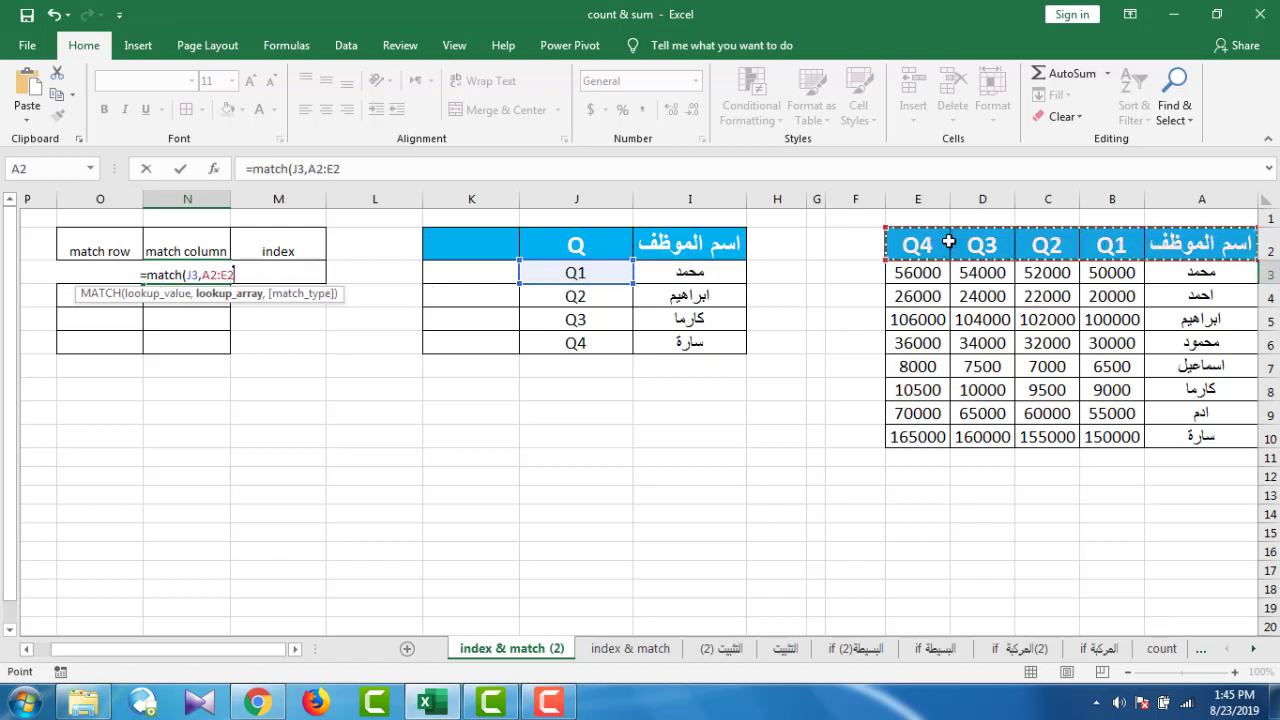
key("F4")
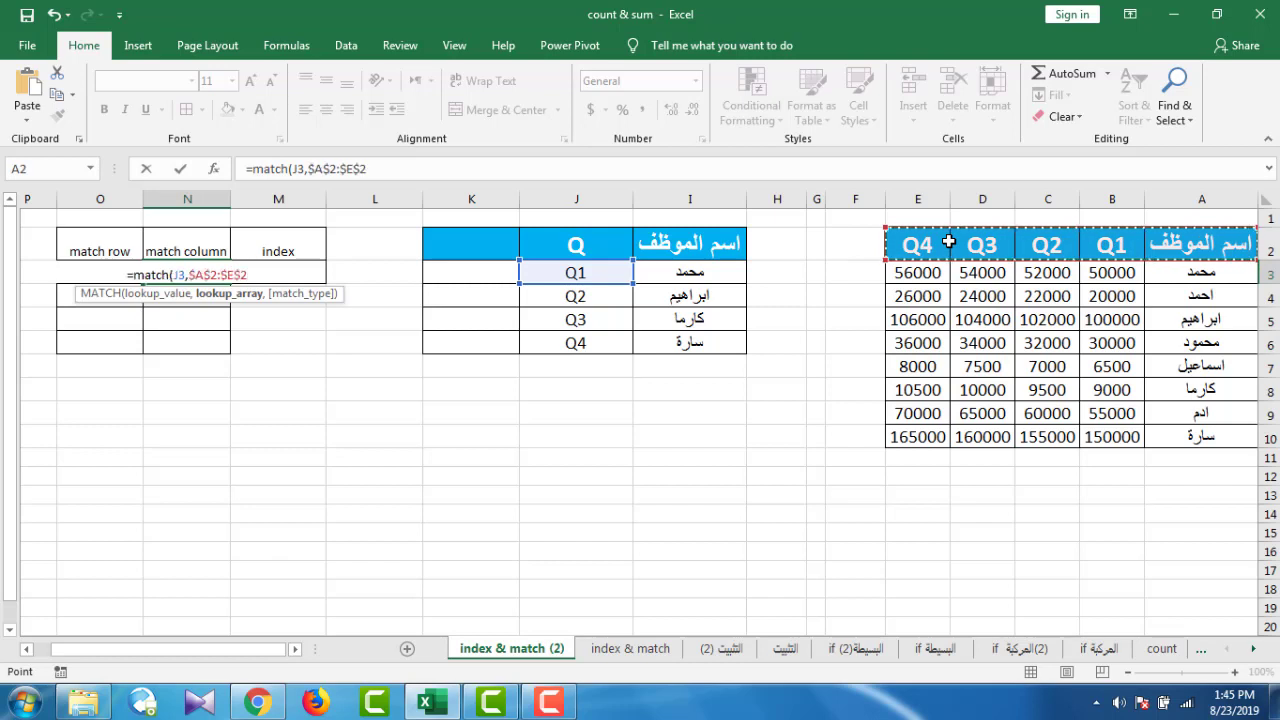
type(",")
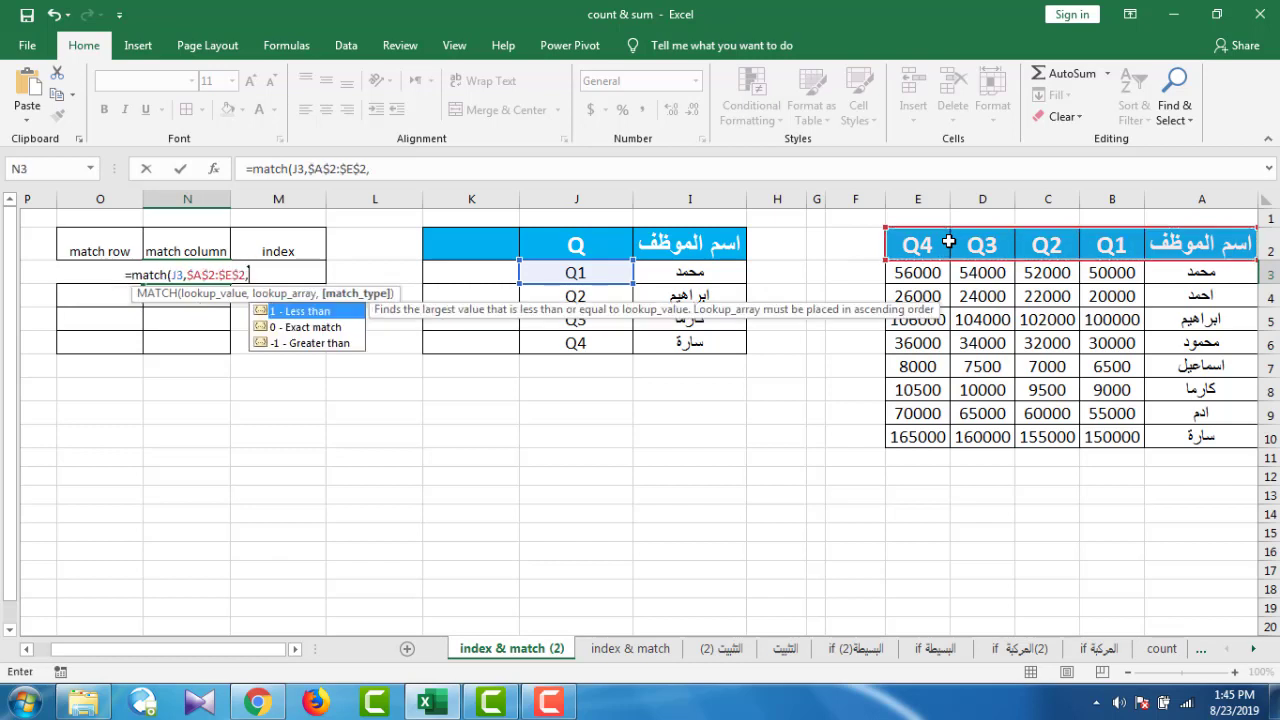
type("0")
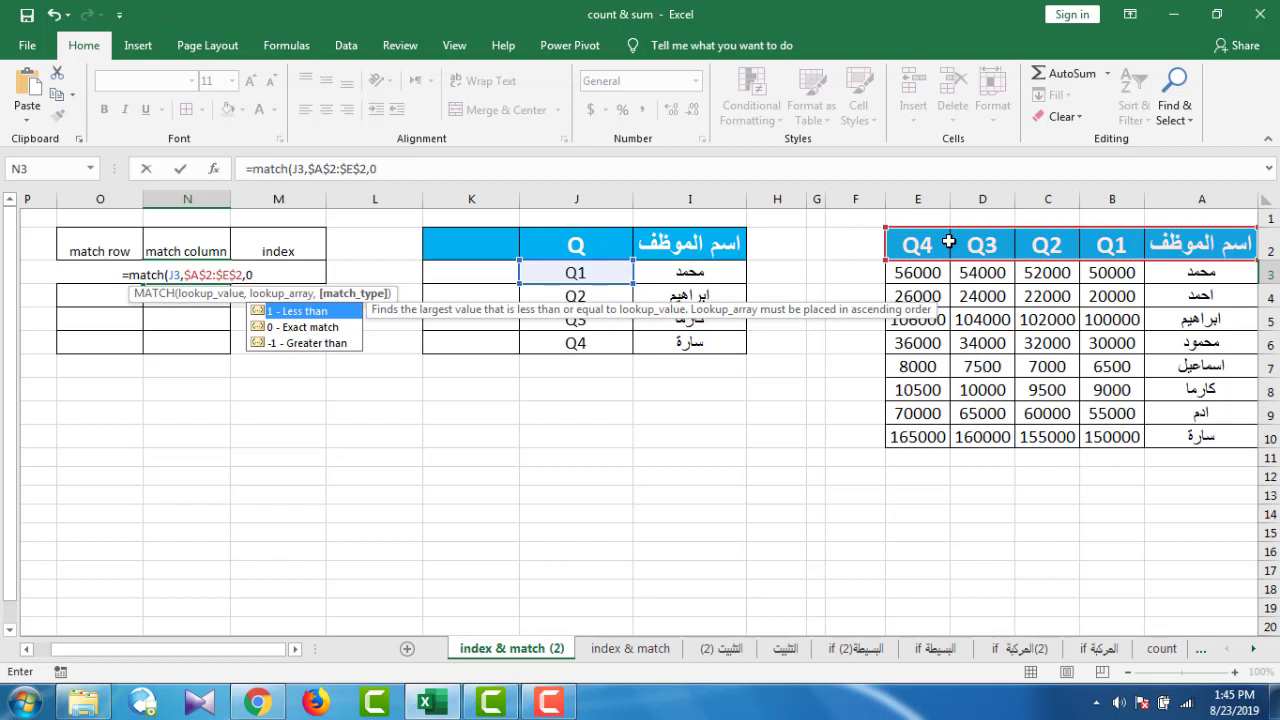
key("Return")
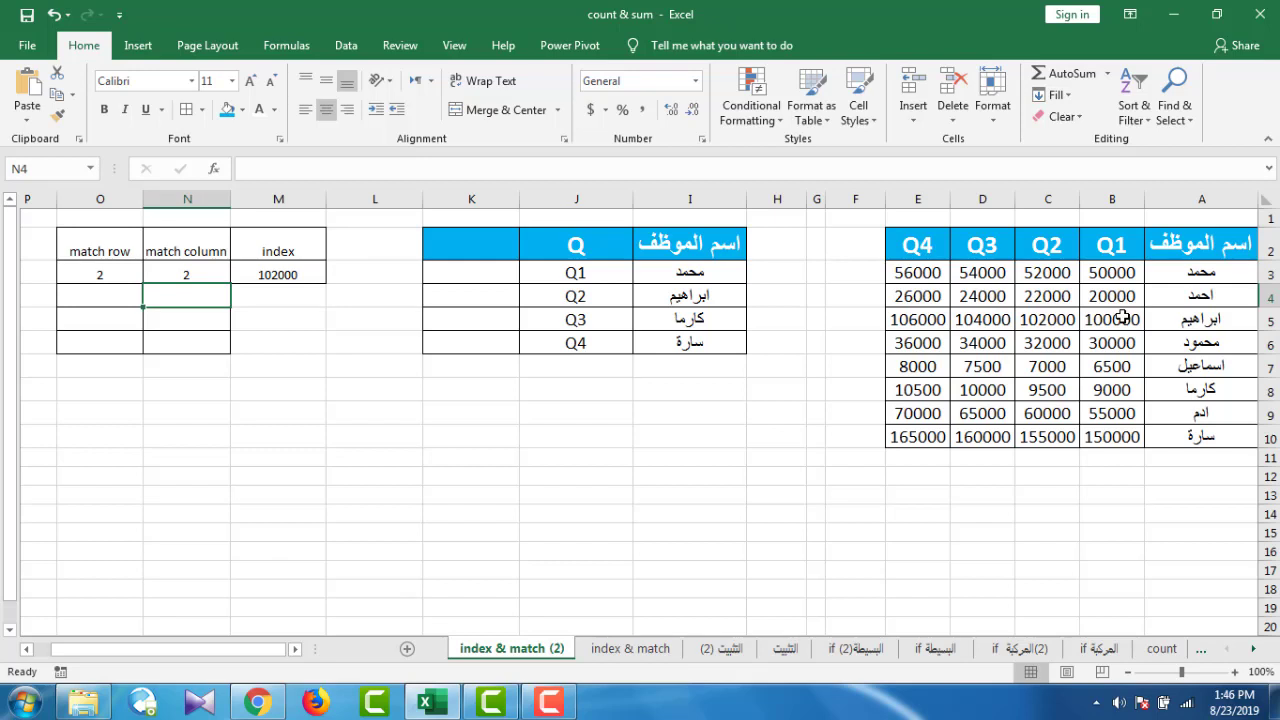
- Review the employee name in I3 and quarters Q1–Q4 in J3:J6, ending on result cell K3
left_click(499, 268)
left_click(666, 278)
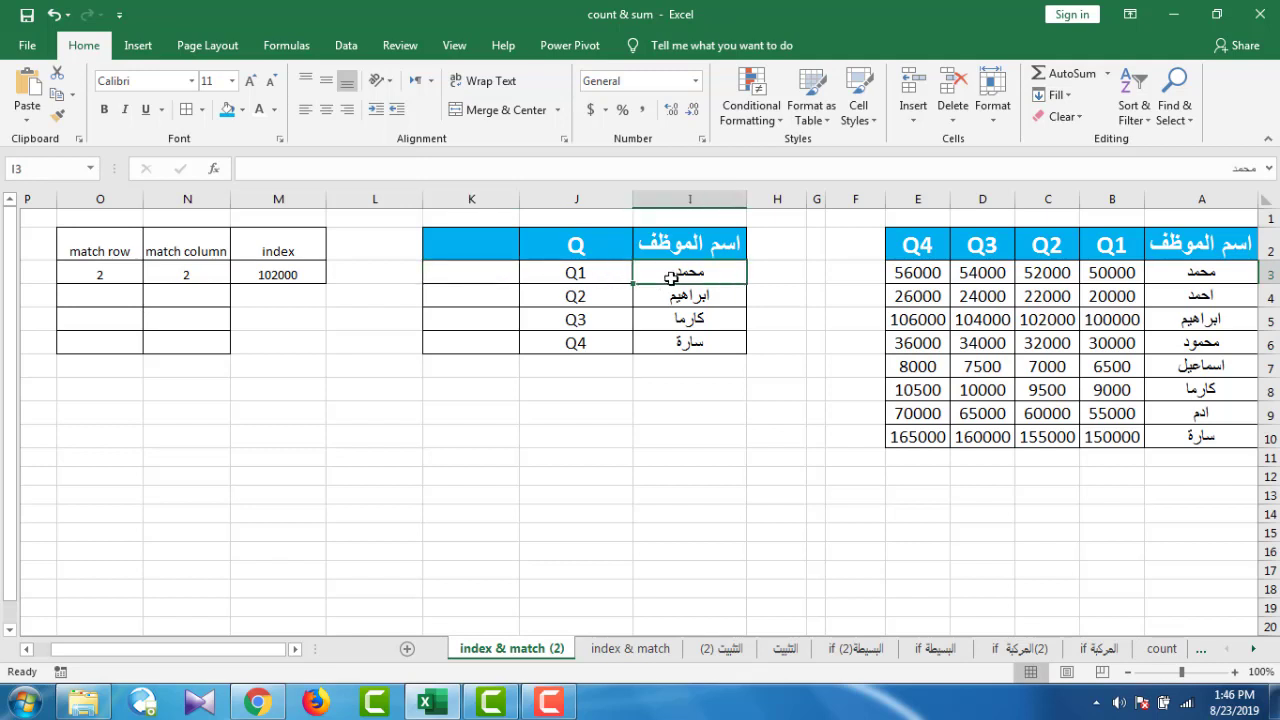
left_click(612, 276)
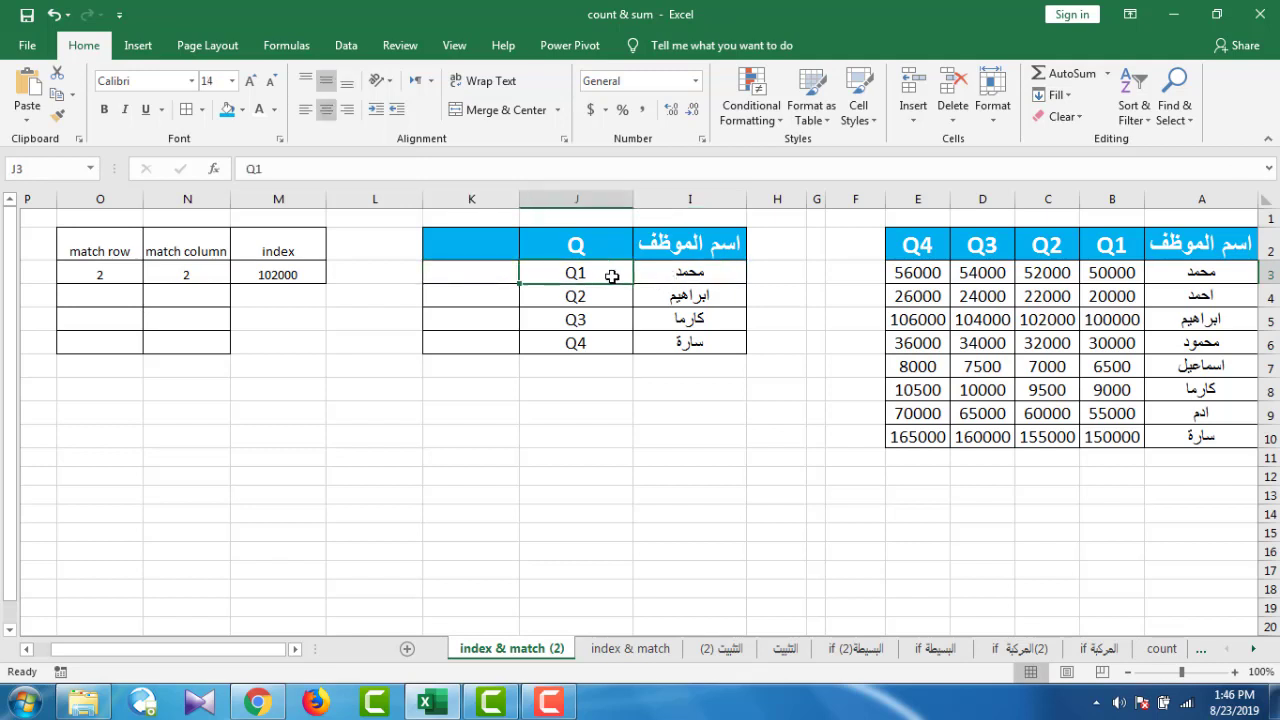
left_click(668, 302)
left_click(590, 299)
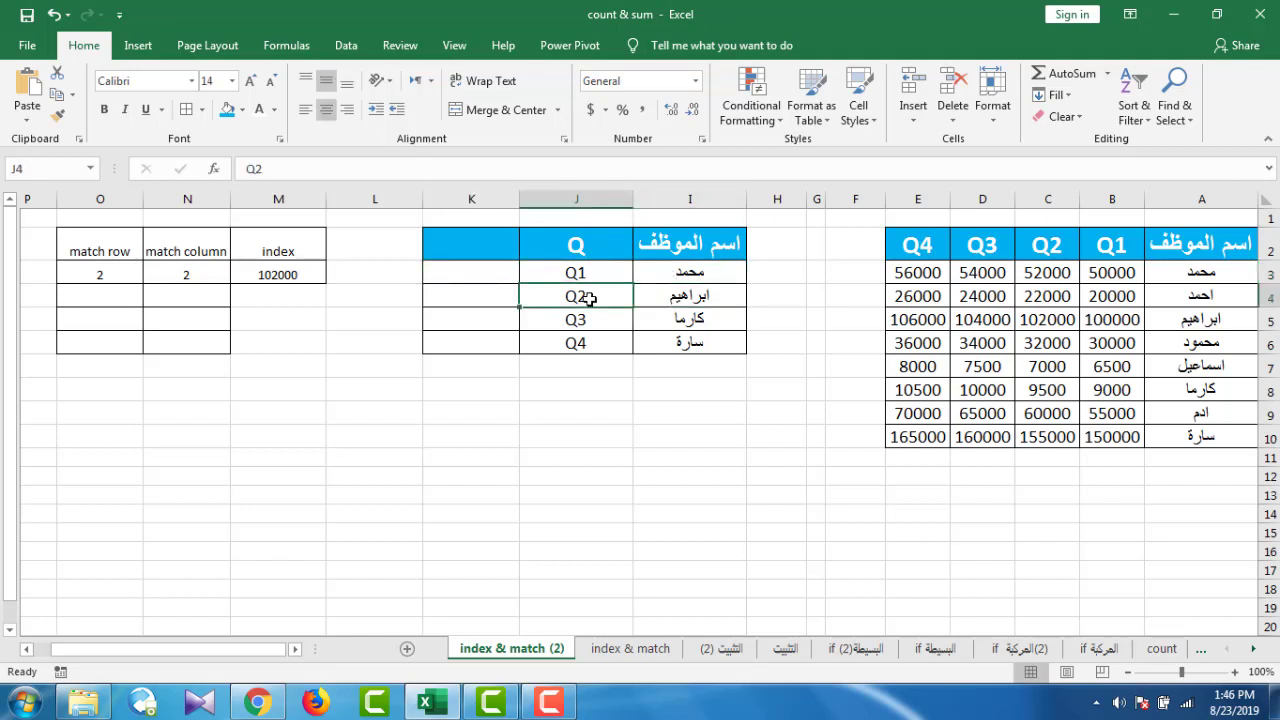
left_click(672, 325)
left_click(581, 322)
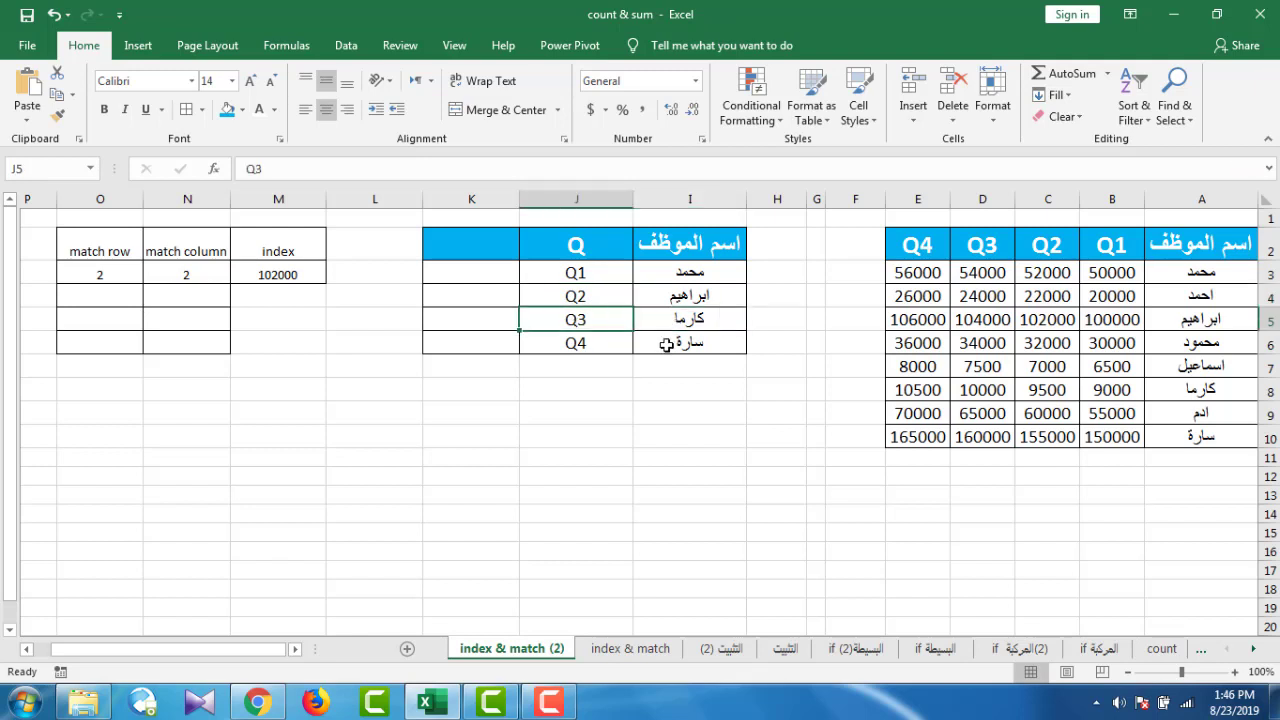
left_click(667, 346)
left_click(575, 344)
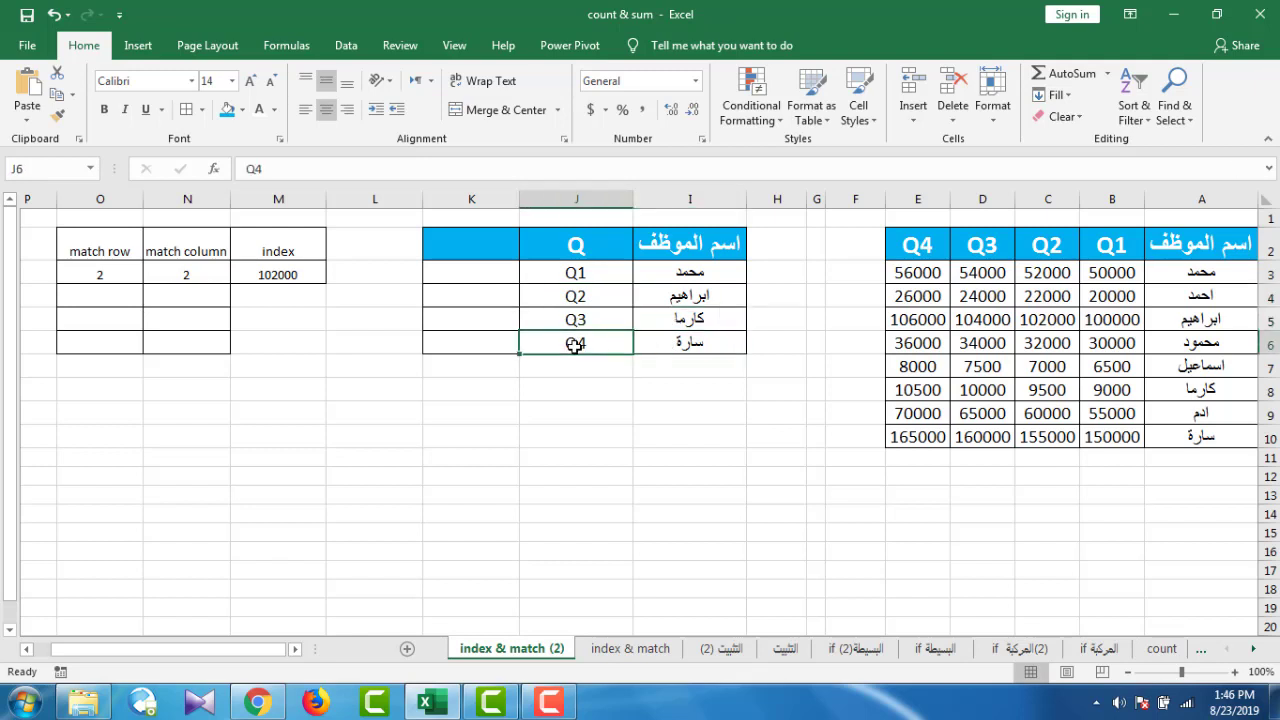
left_click(489, 272)
- Start K3's formula as =index($A$2:$E$10, followed by a nested match( call
type("=")
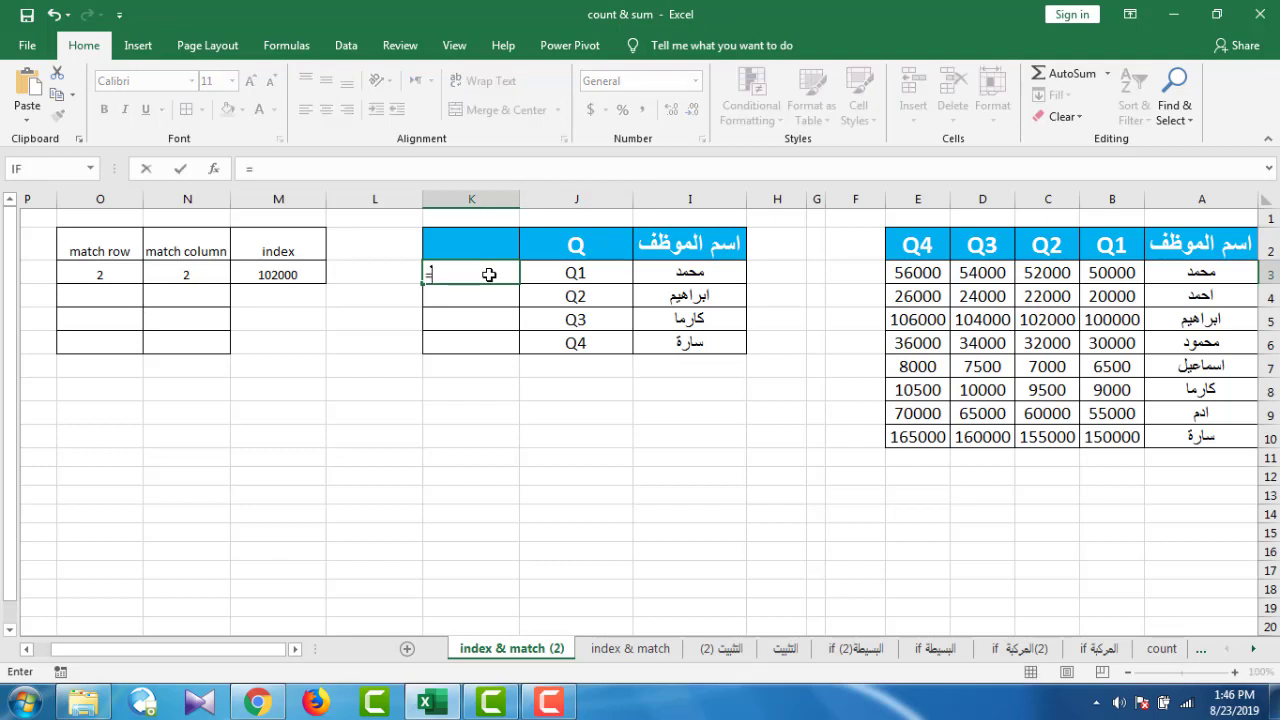
type("index")
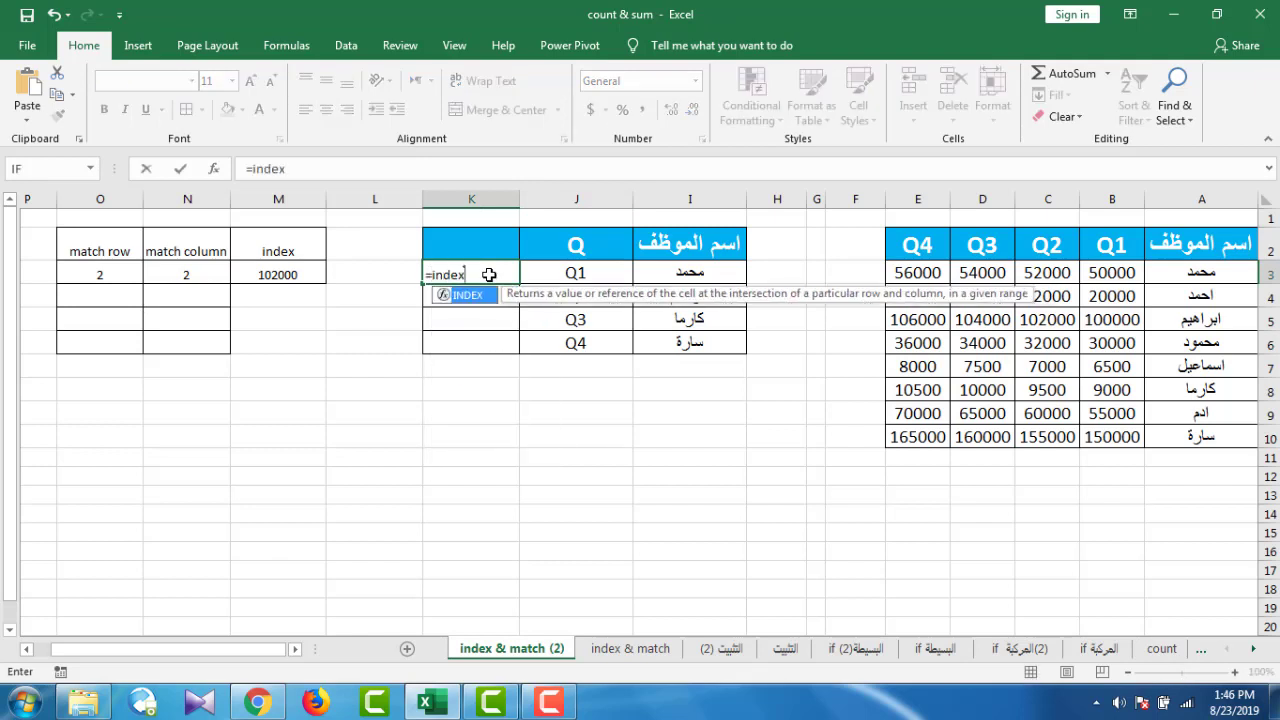
type("(")
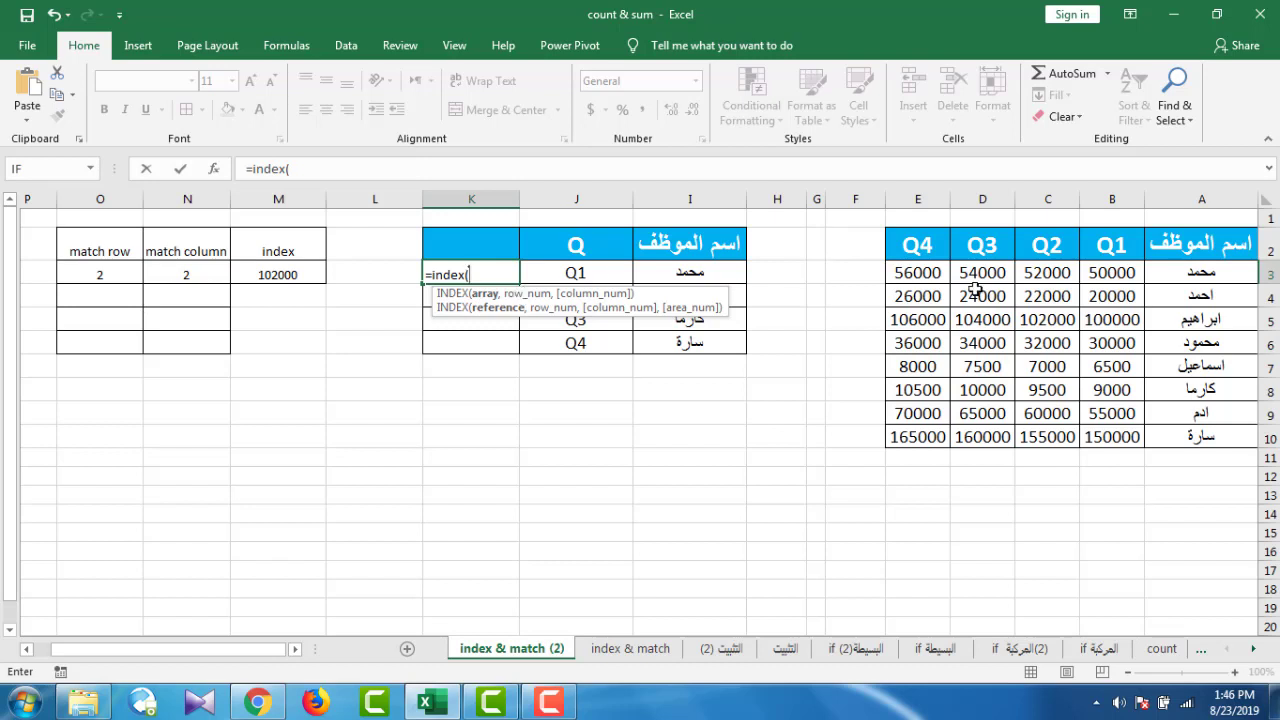
left_click_drag(1188, 250, 928, 443)
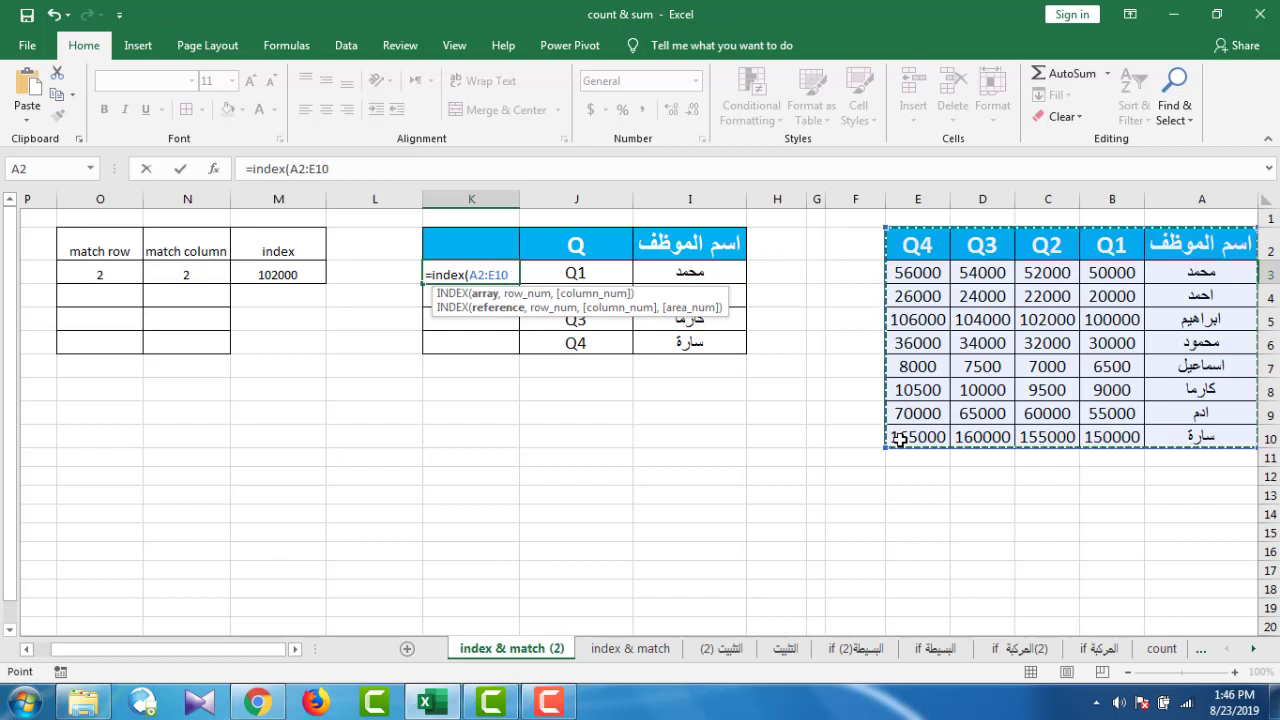
key("F4")
type("$E$10,")
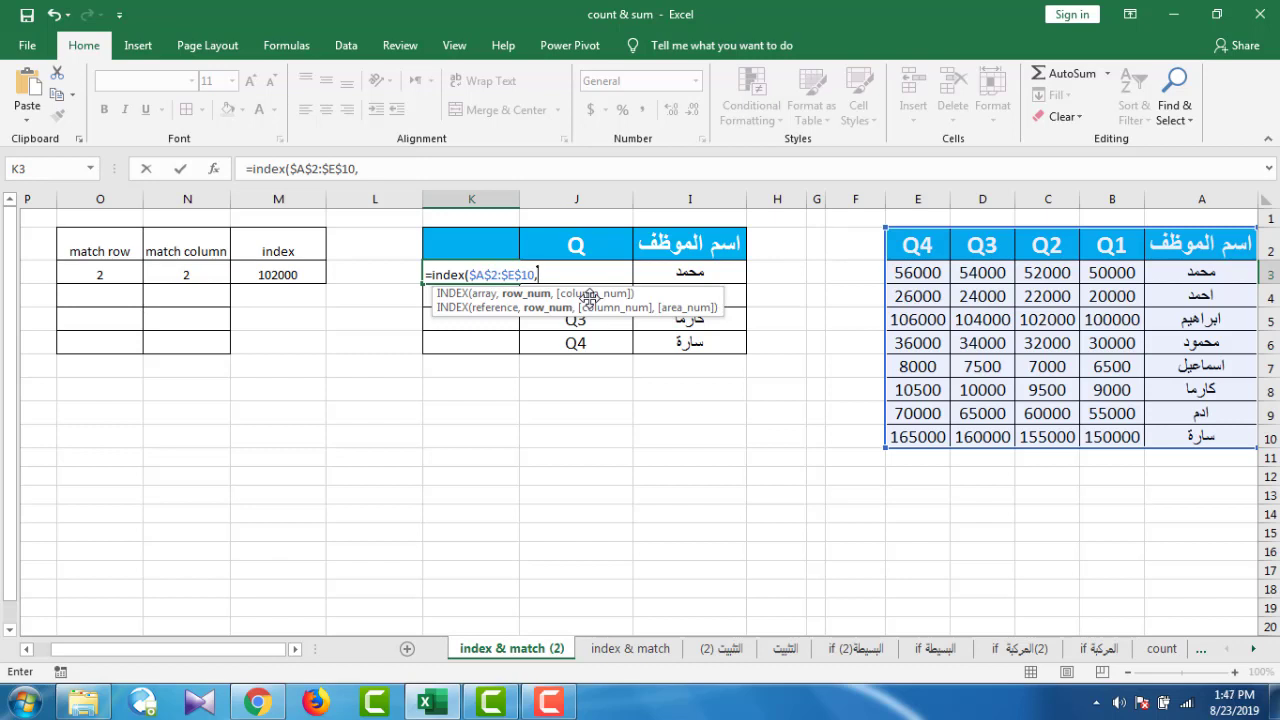
type("match")
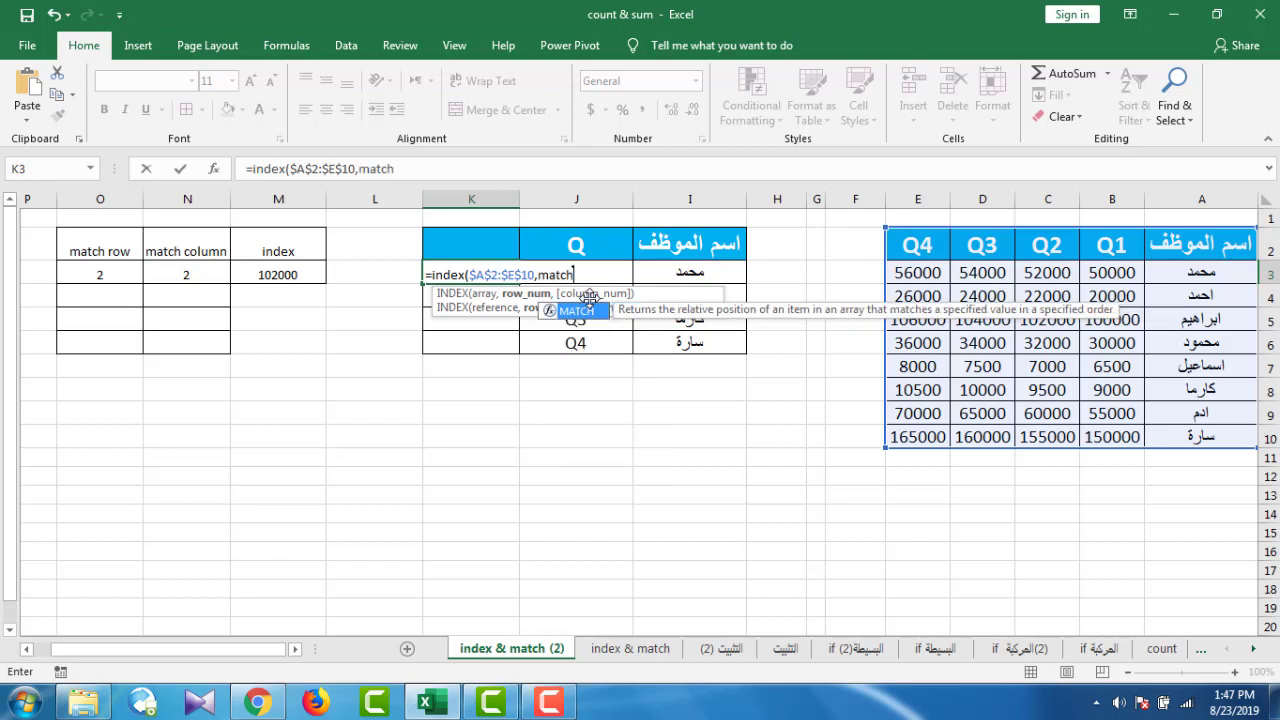
type("(")
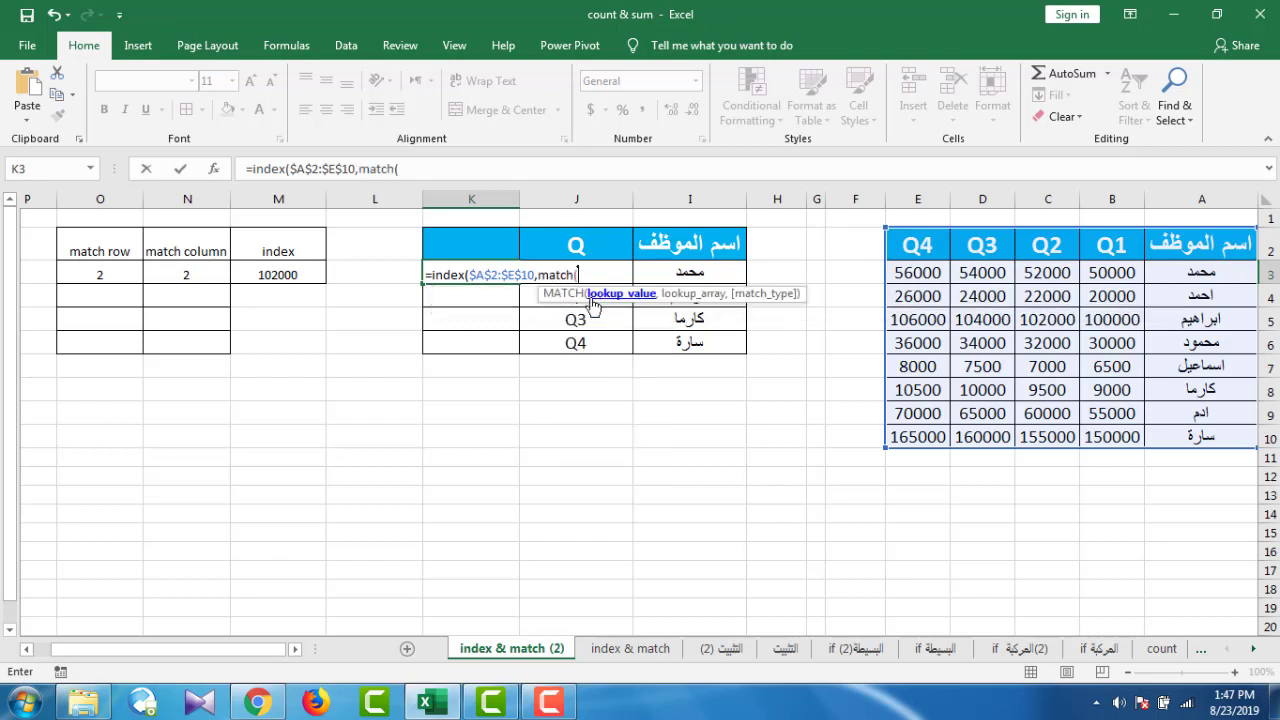
- Complete INDEX's row argument as match(I3,$A$2:$A$10,0) and begin a second match
left_click(684, 275)
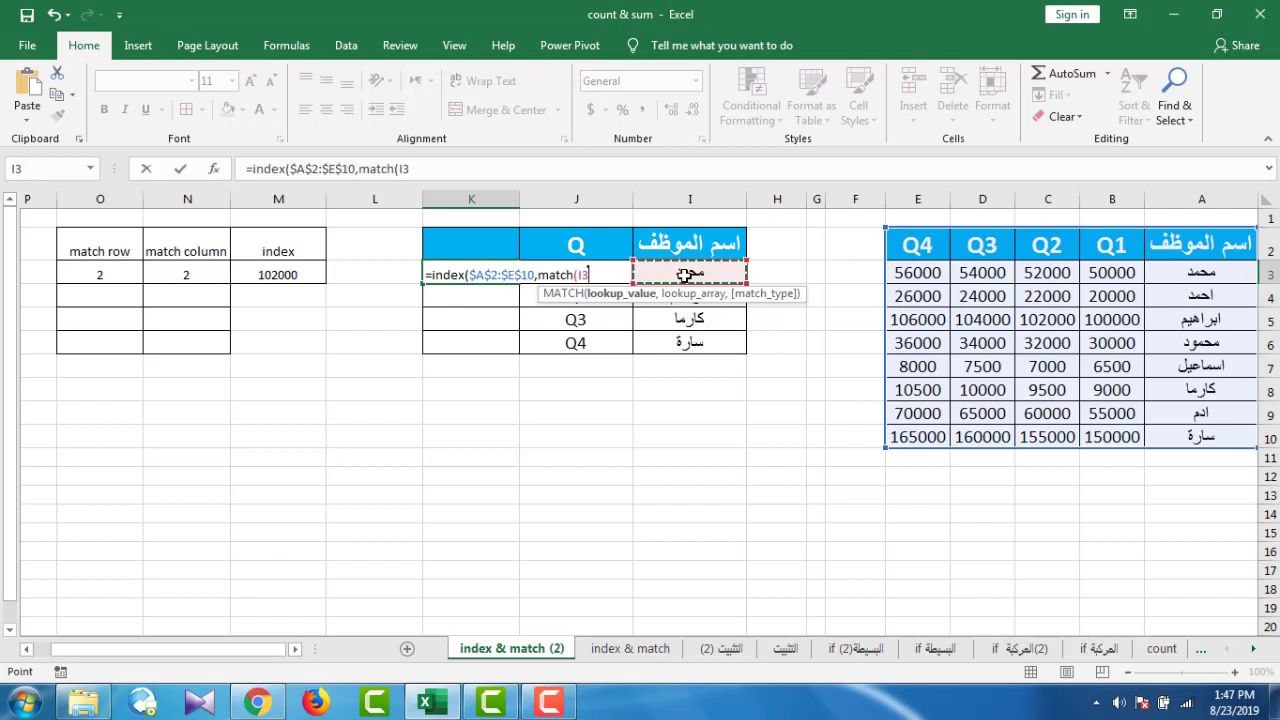
type(",")
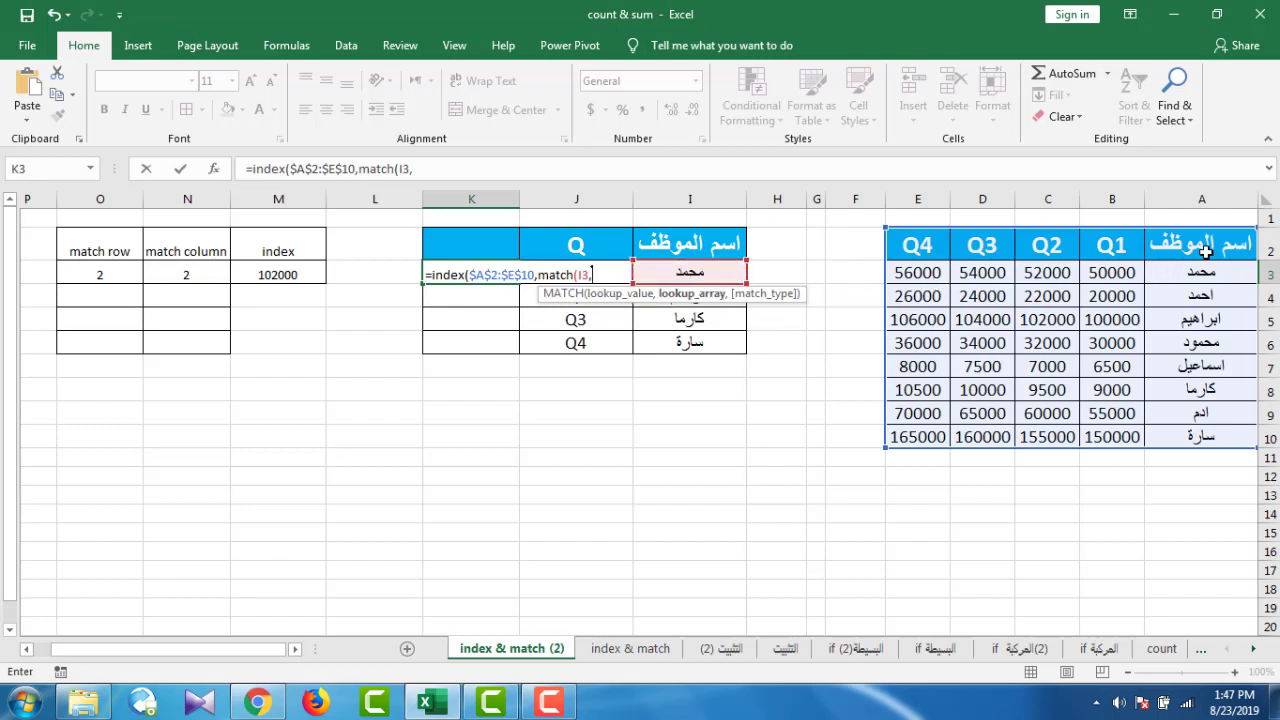
left_click_drag(1205, 251, 1207, 441)
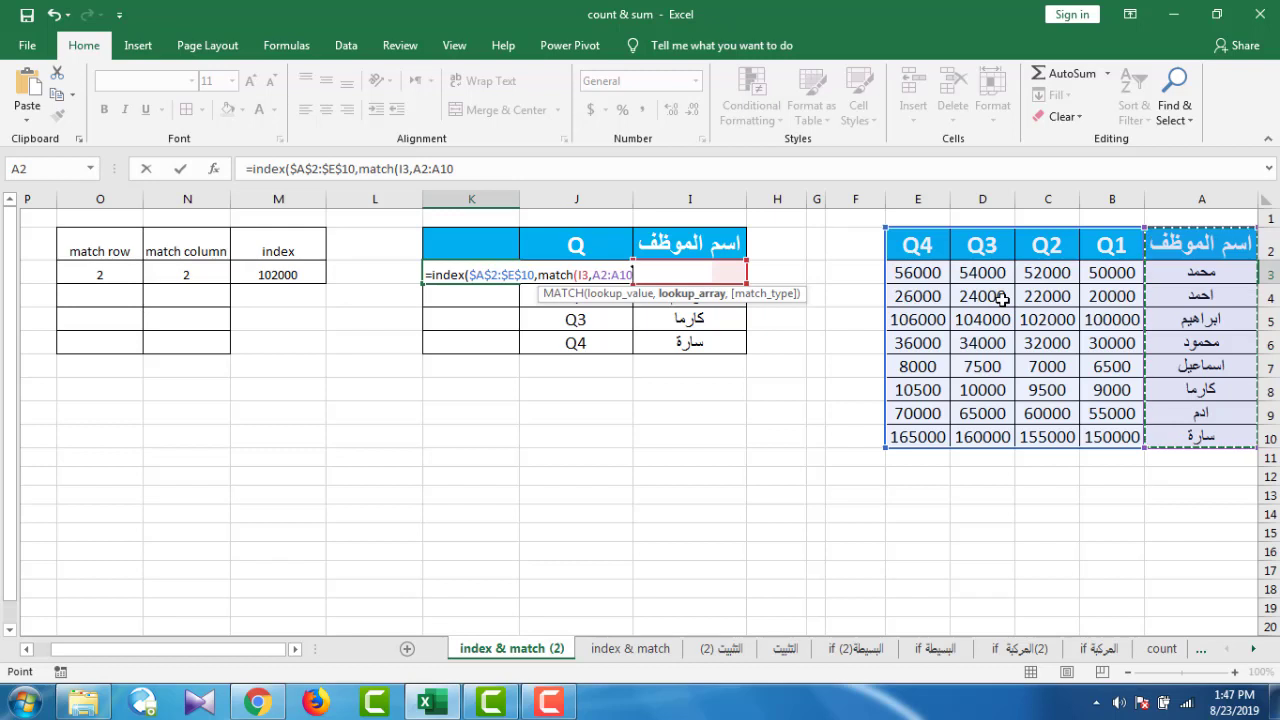
key("F4")
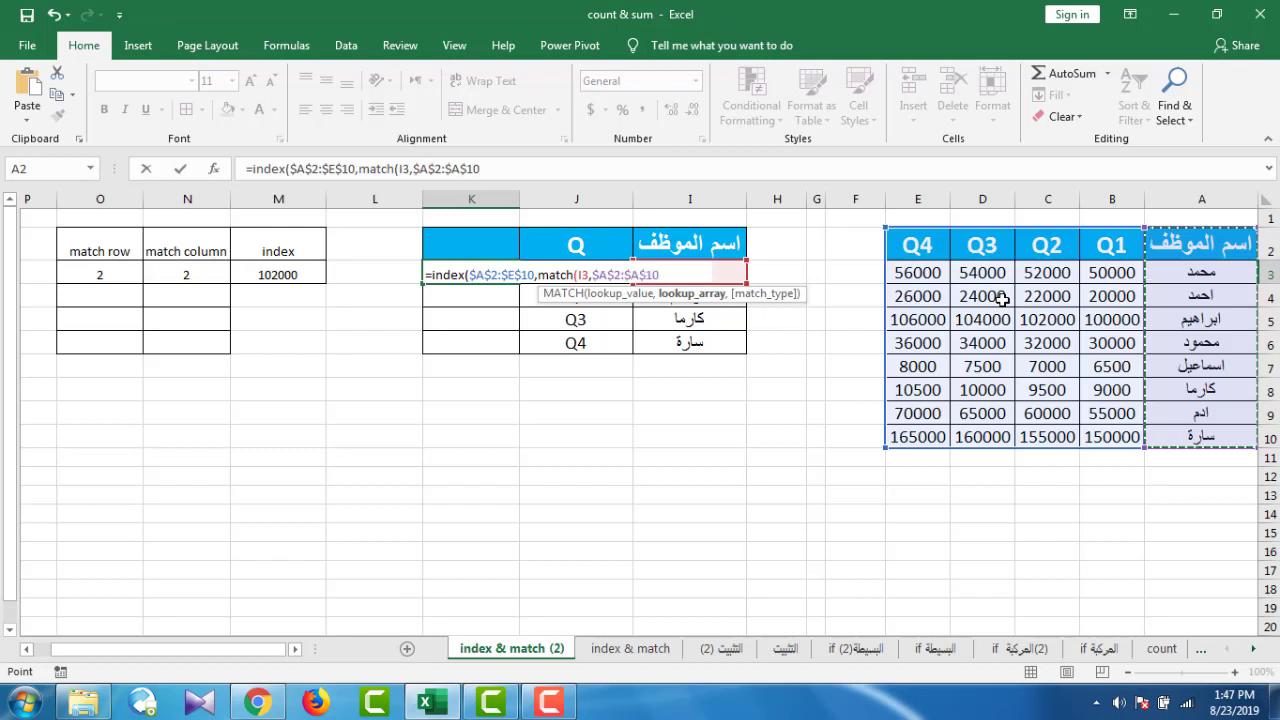
type(",")
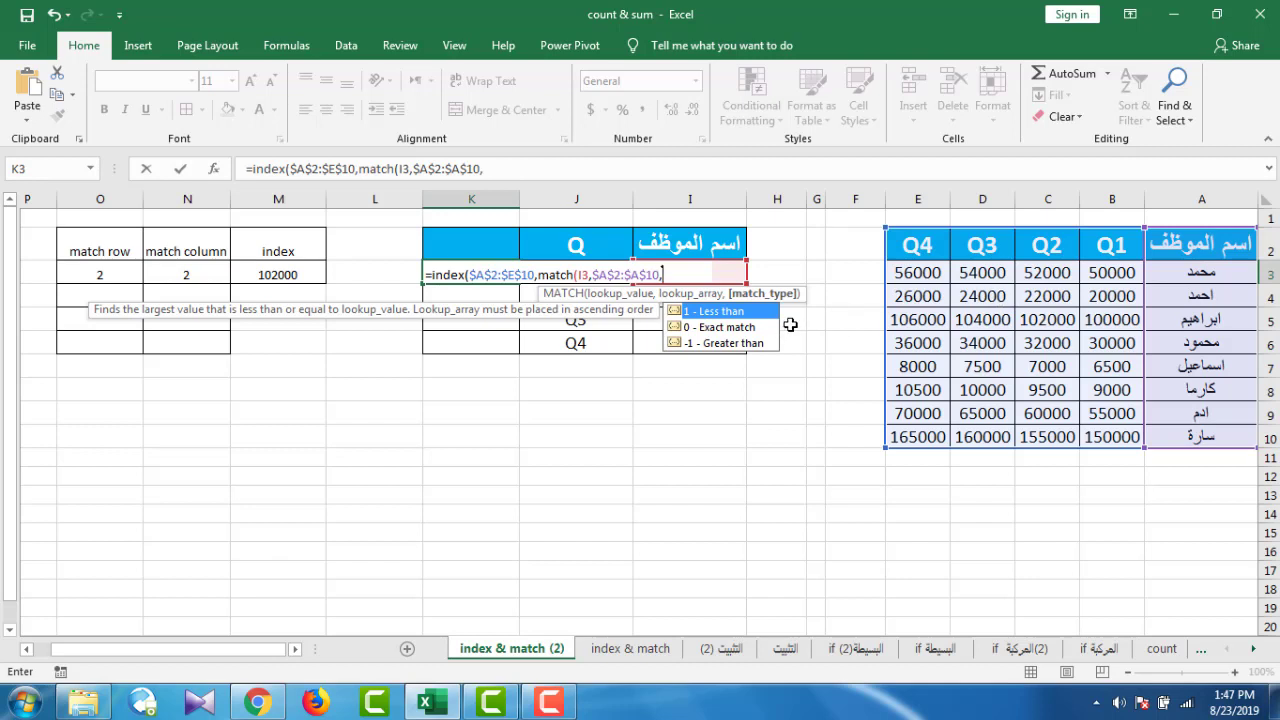
type("0")
type(")")
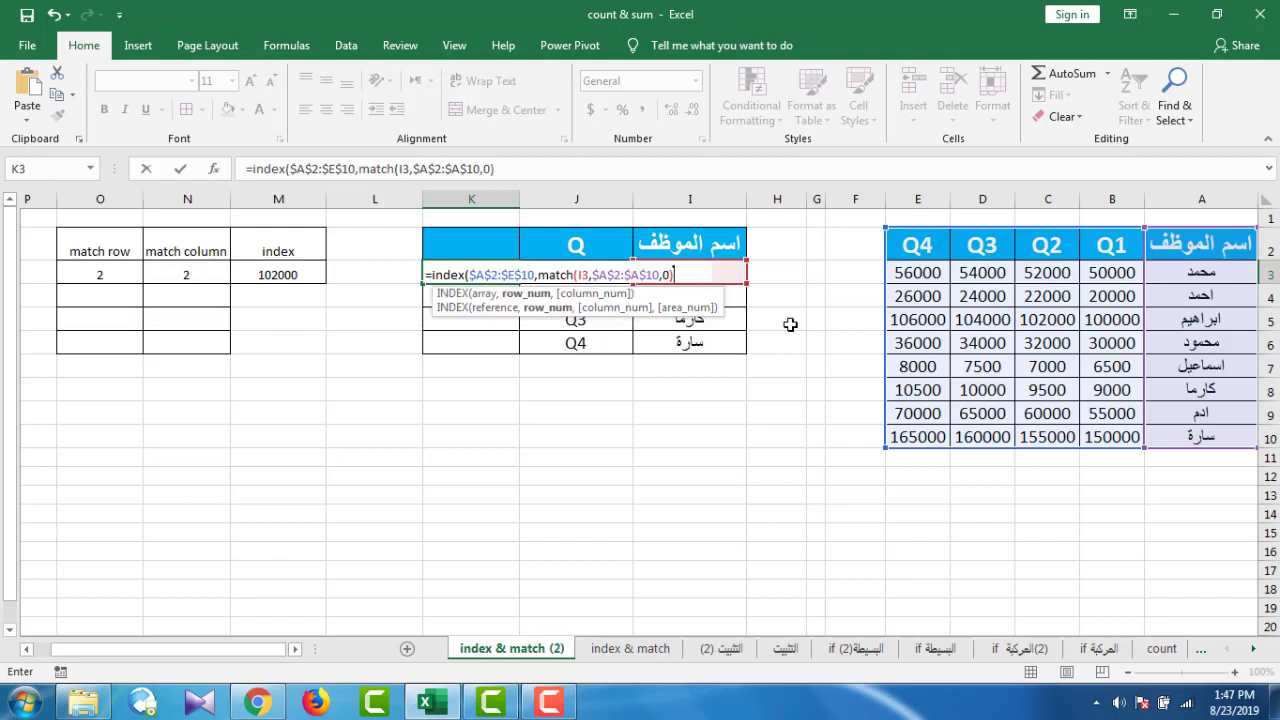
type(",m")
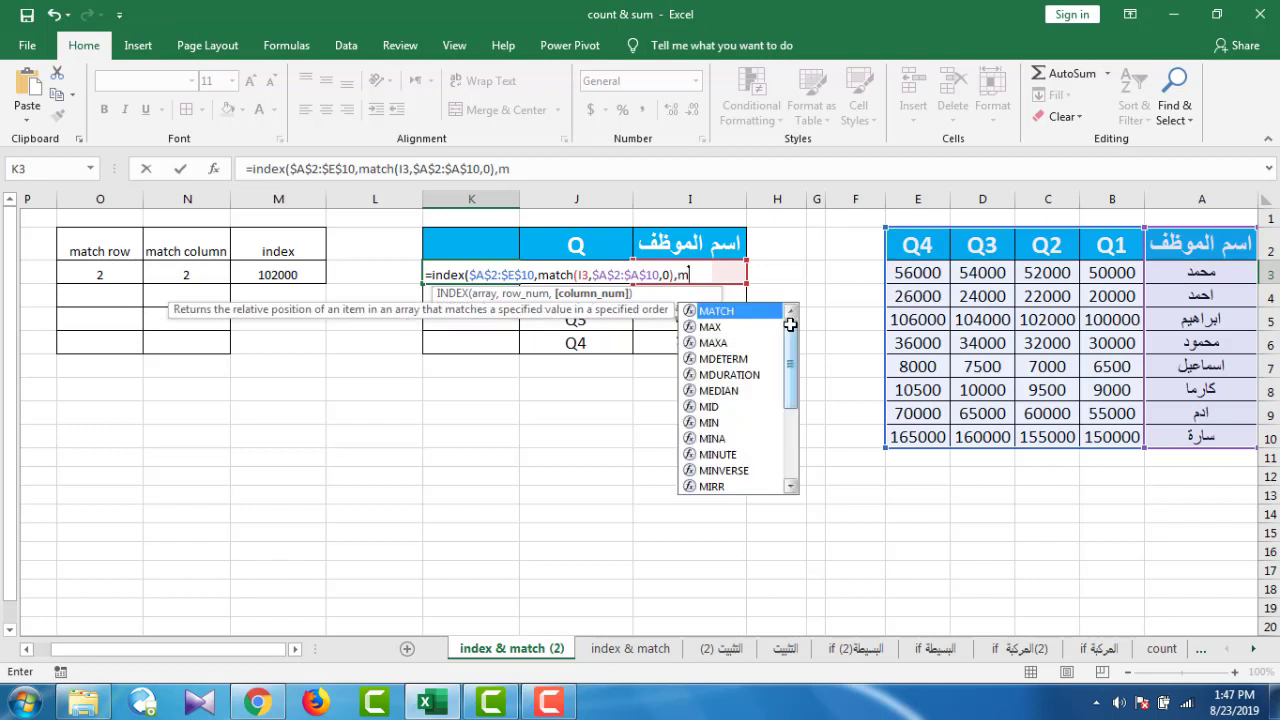
type("atch(")
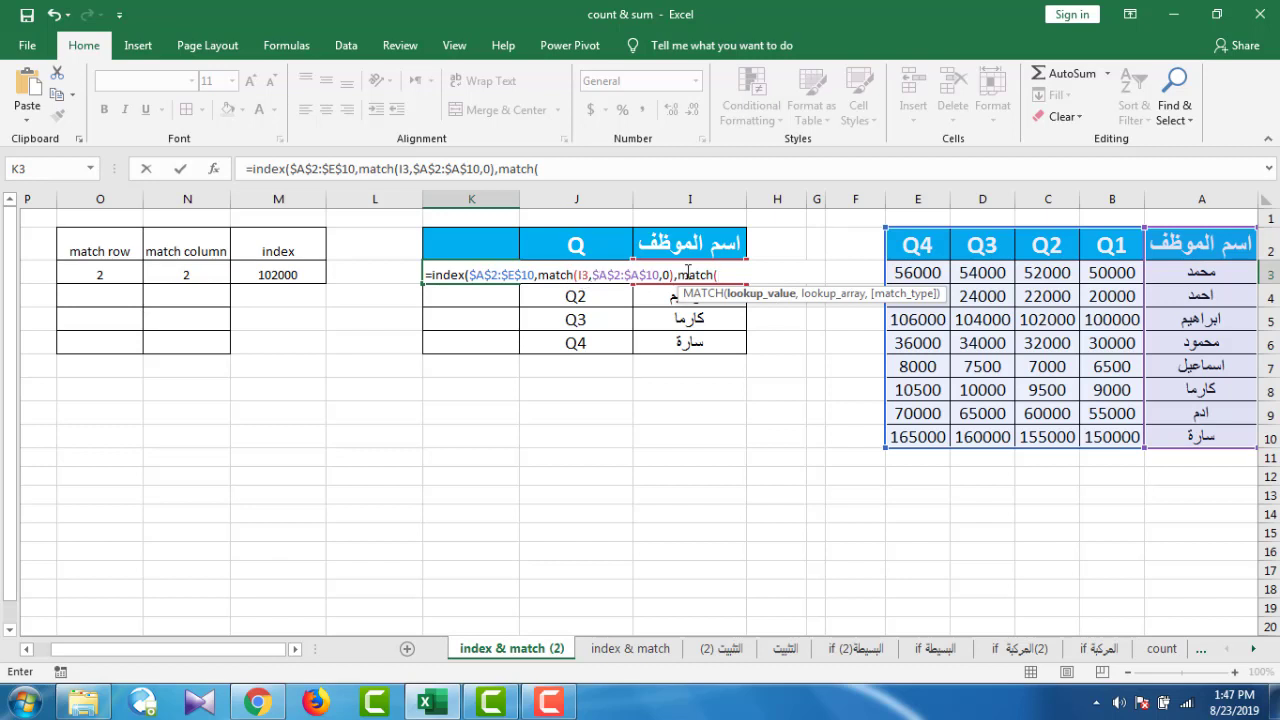
- Add the column argument match(J3,$A$2:$E$2,0) and close K3's nested INDEX formula
left_click(865, 277)
key("Left")
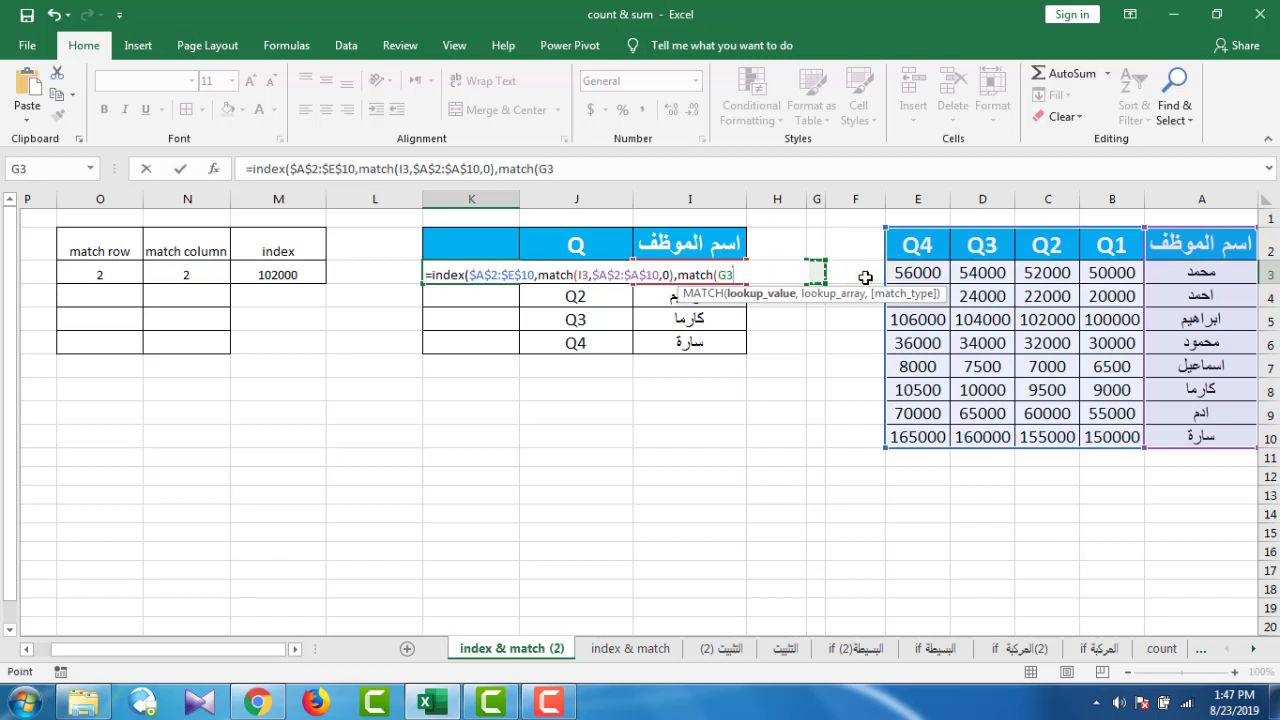
key("Left")
key("Left")
key("Left")
key("Left")
key("Left")
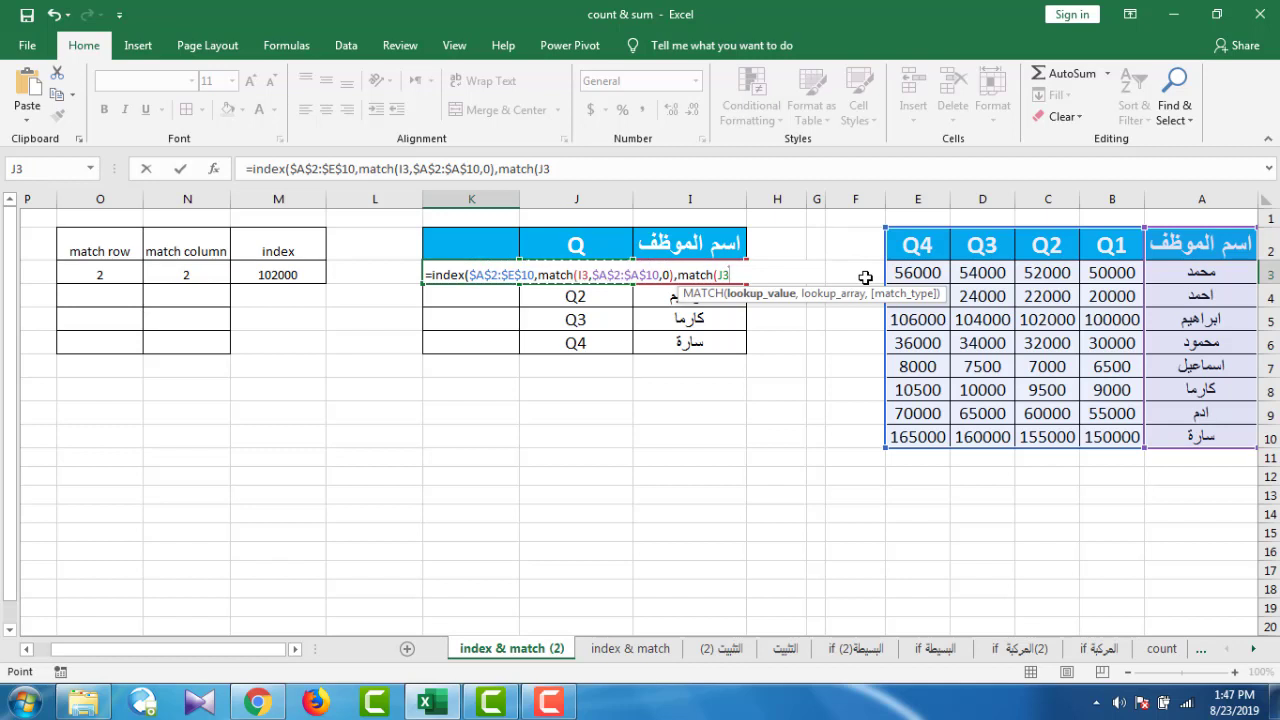
type(",")
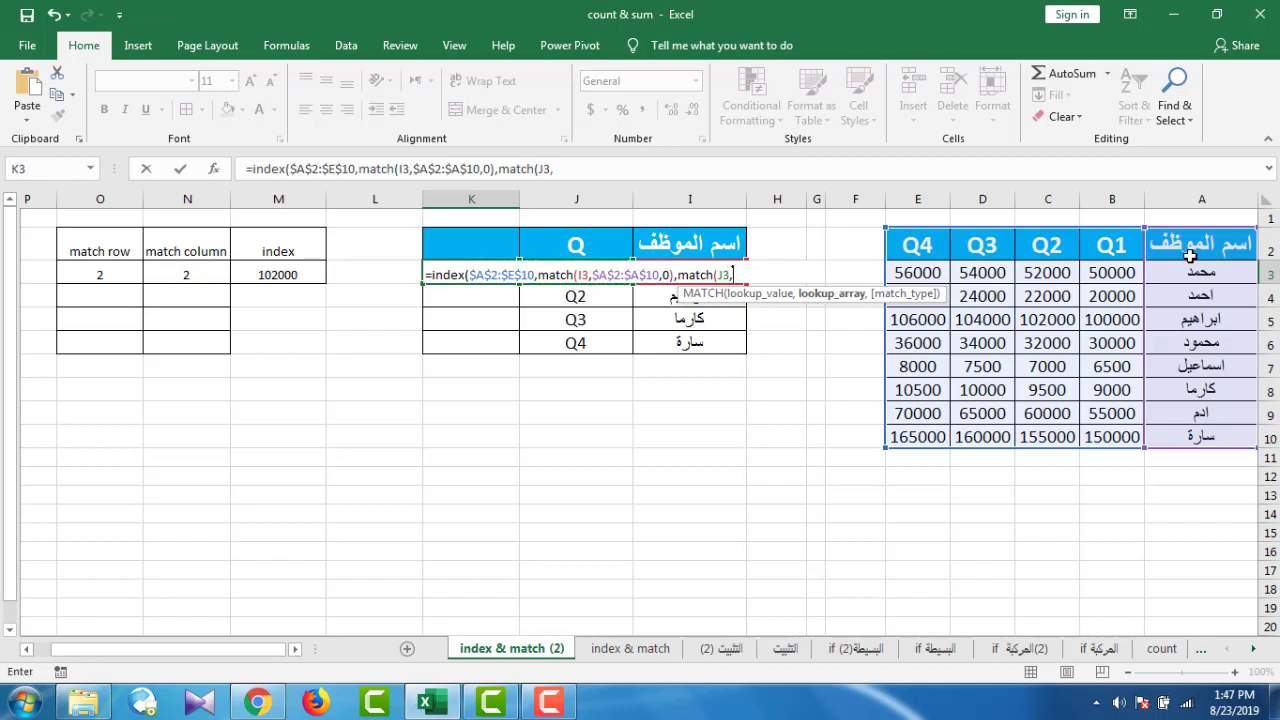
left_click(1195, 248)
left_click_drag(1195, 248, 946, 245)
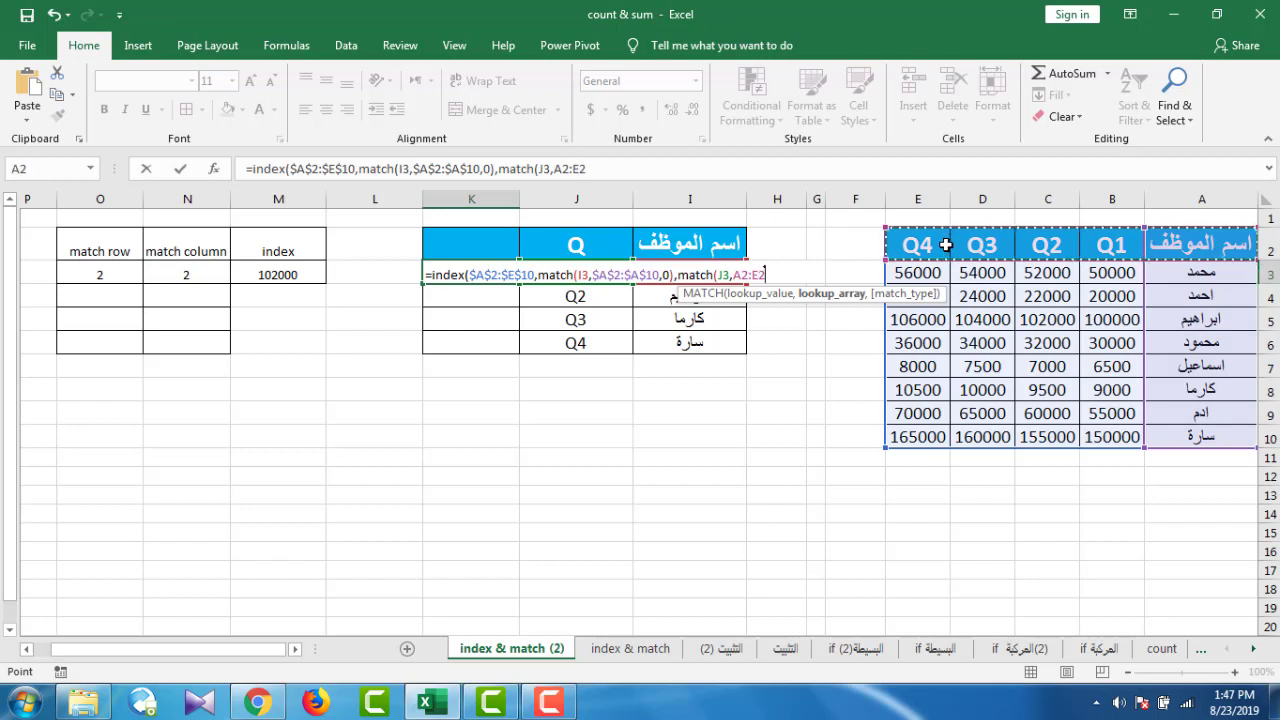
key("F4")
type(",")
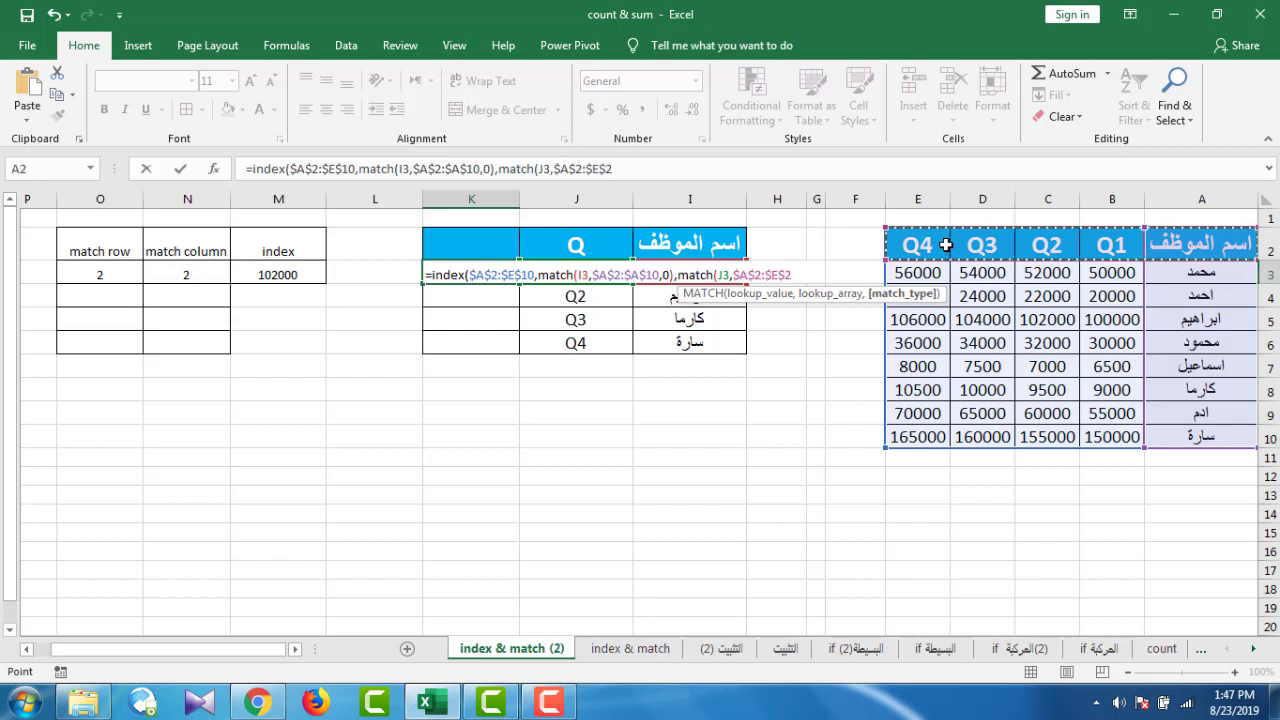
type("0")
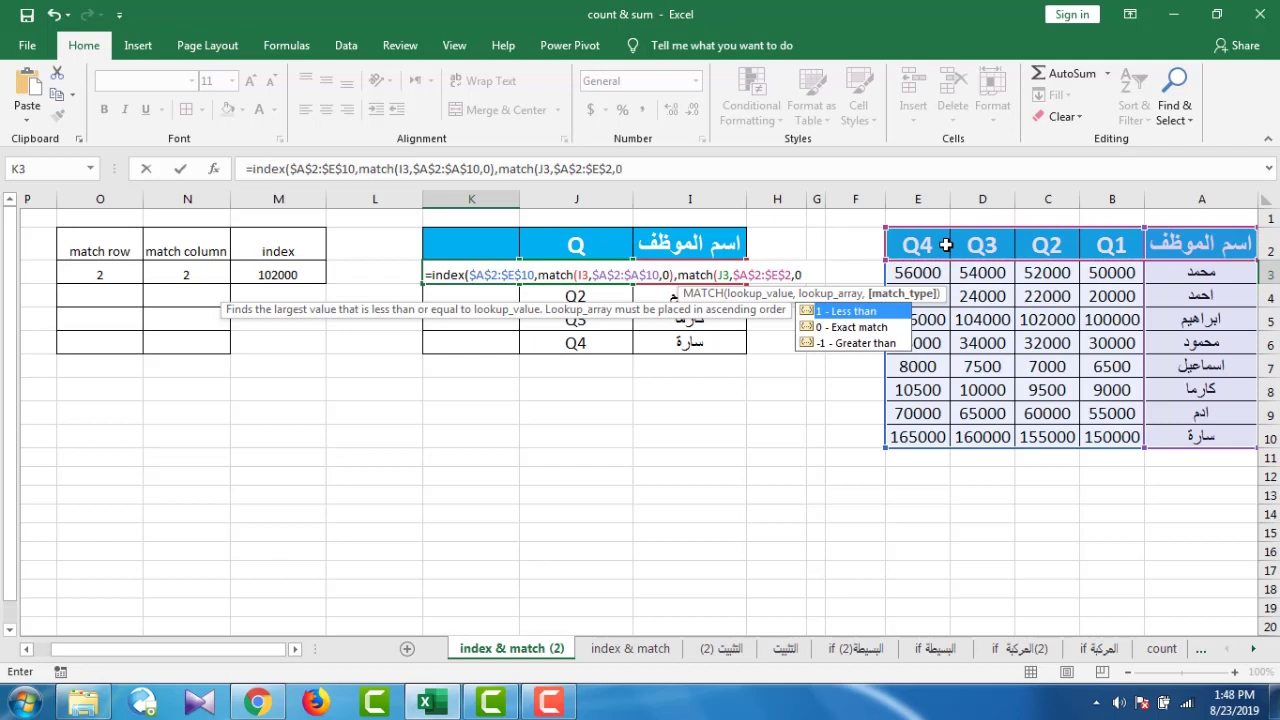
type(")")
- Accept Excel's formula correction so K3 shows 50000, then fill it down to K6
key("Return")
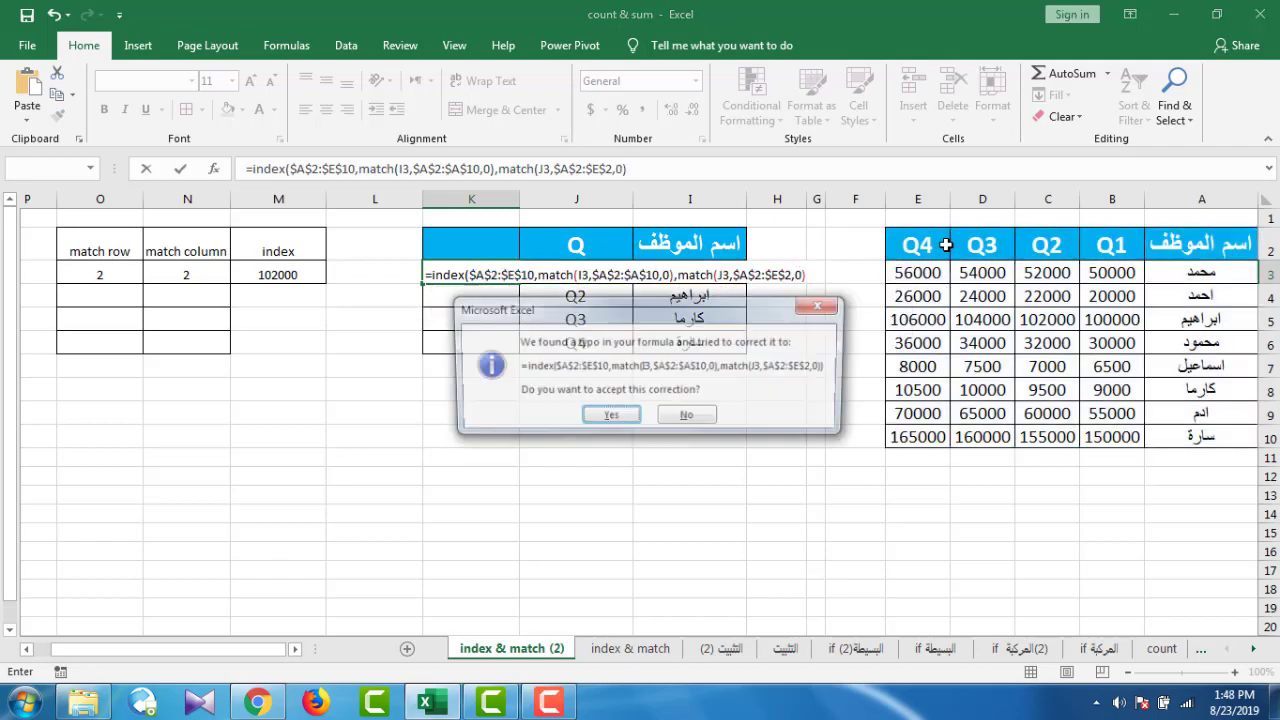
key("Return")
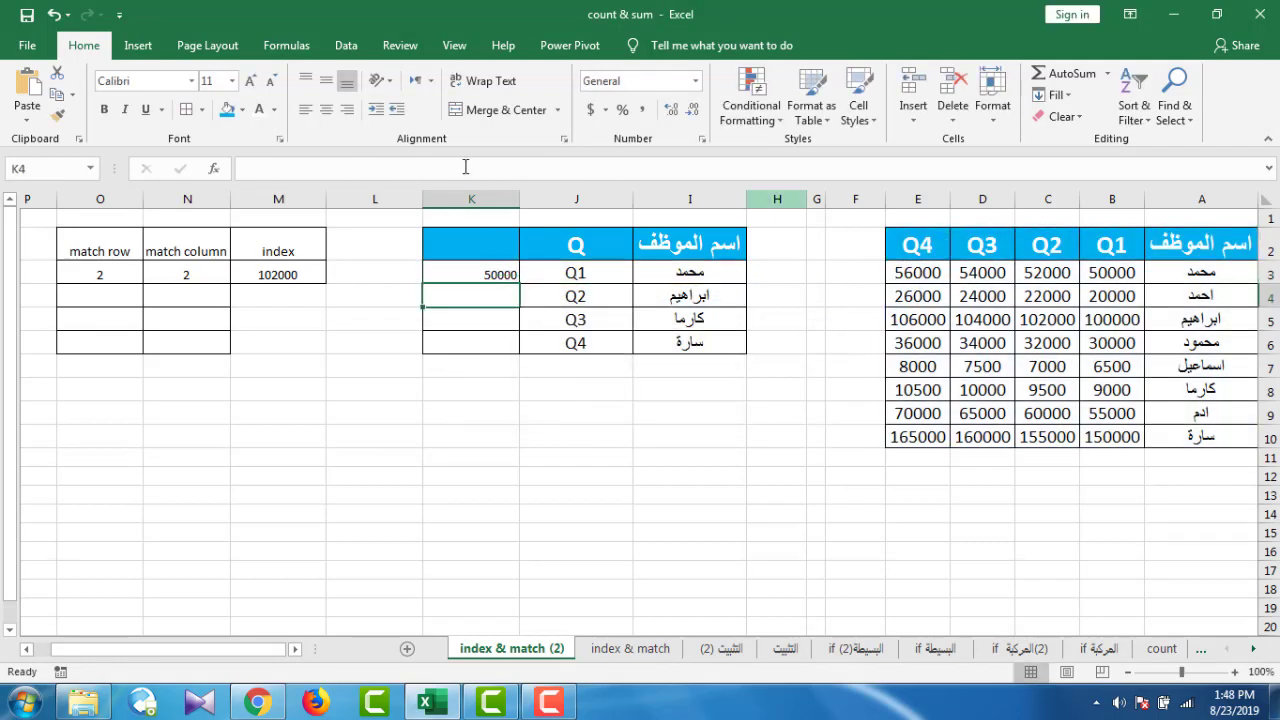
left_click(480, 273)
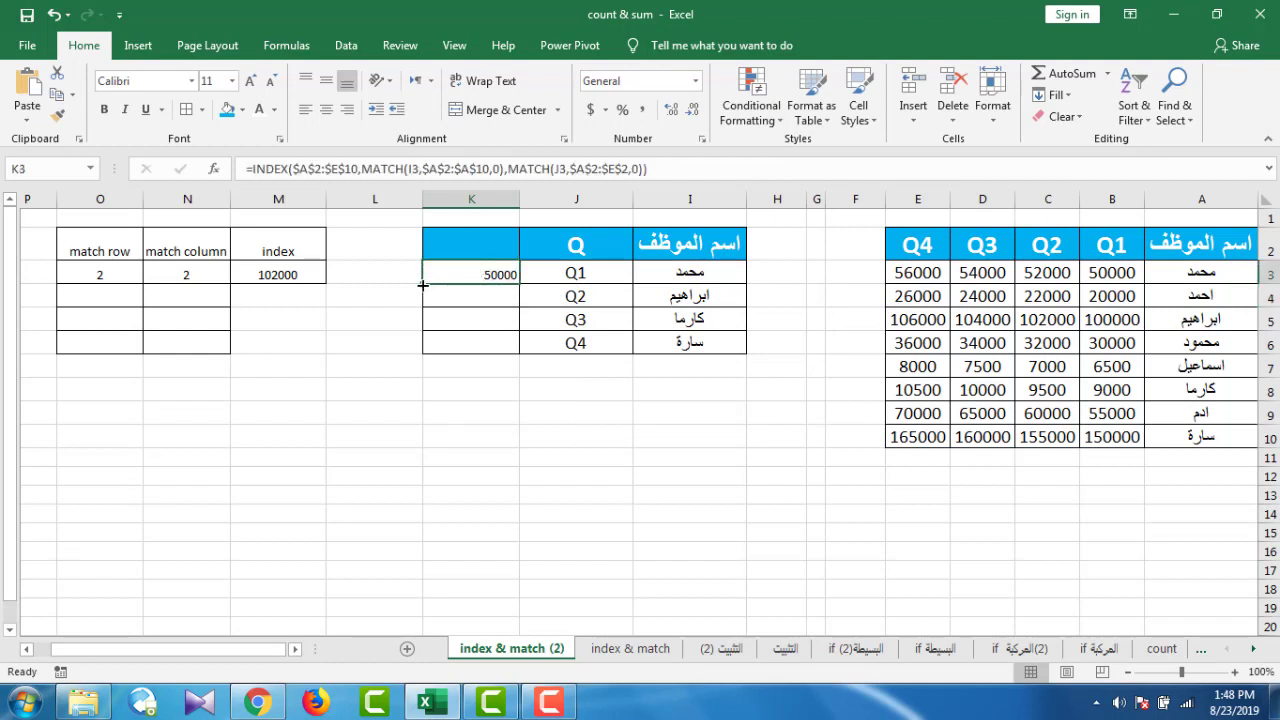
left_click_drag(423, 284, 429, 345)
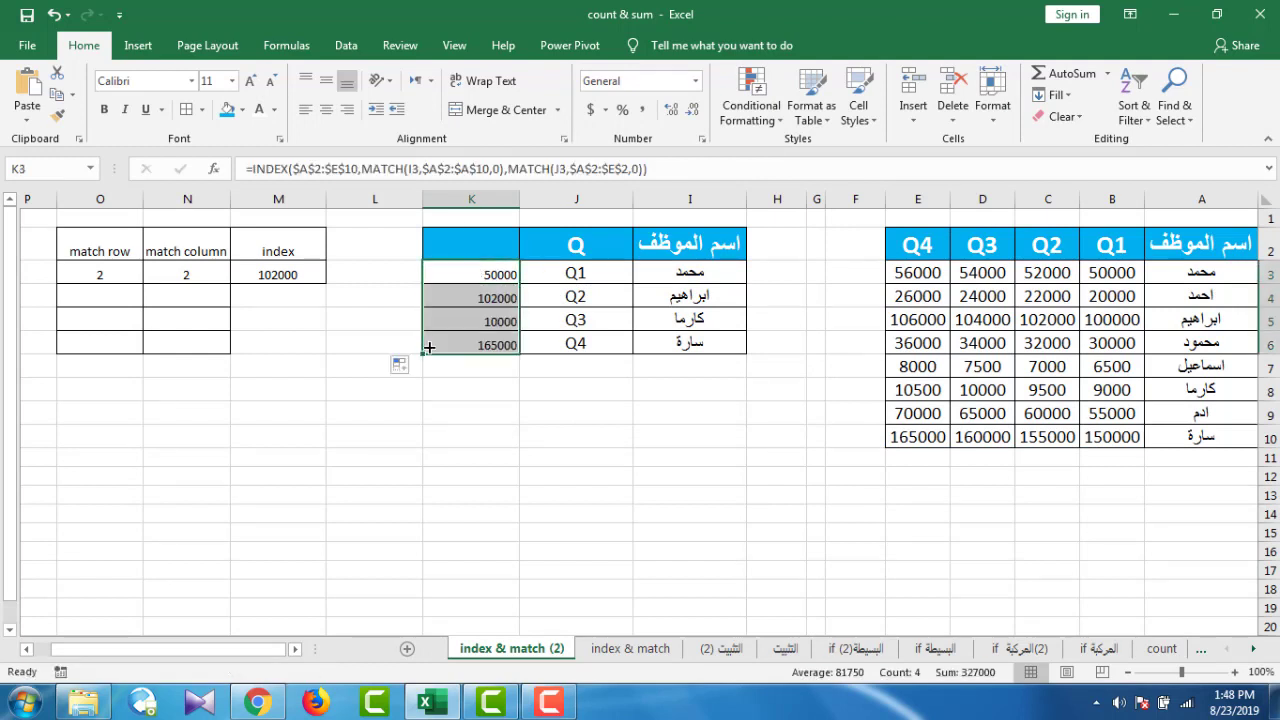